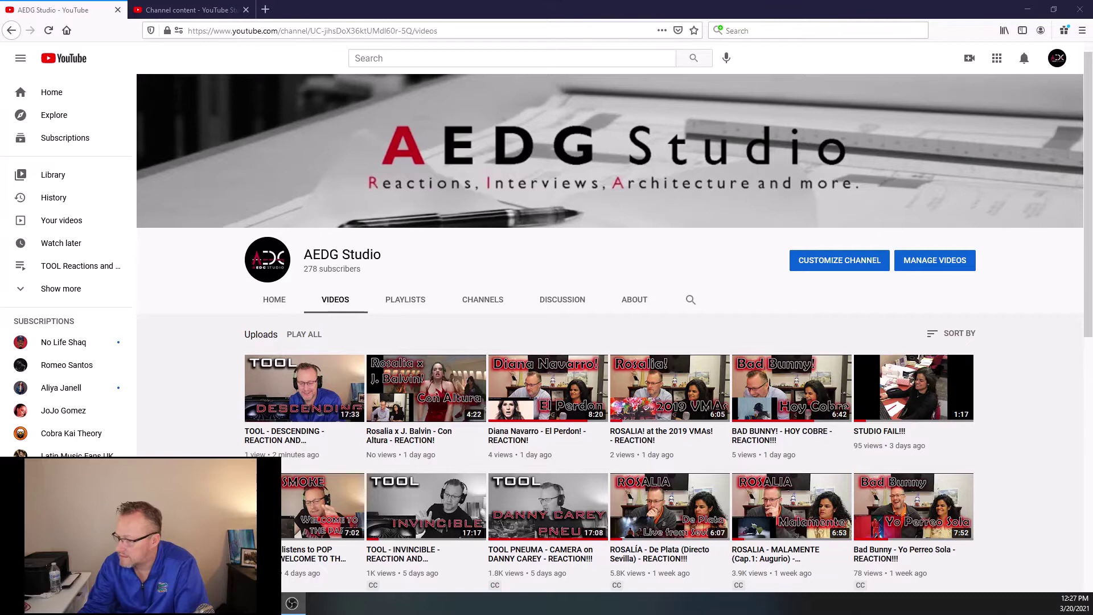
Open Channel content and inspect the copyright claim restriction on TOOL - DESCENDING.
left_click(914, 268)
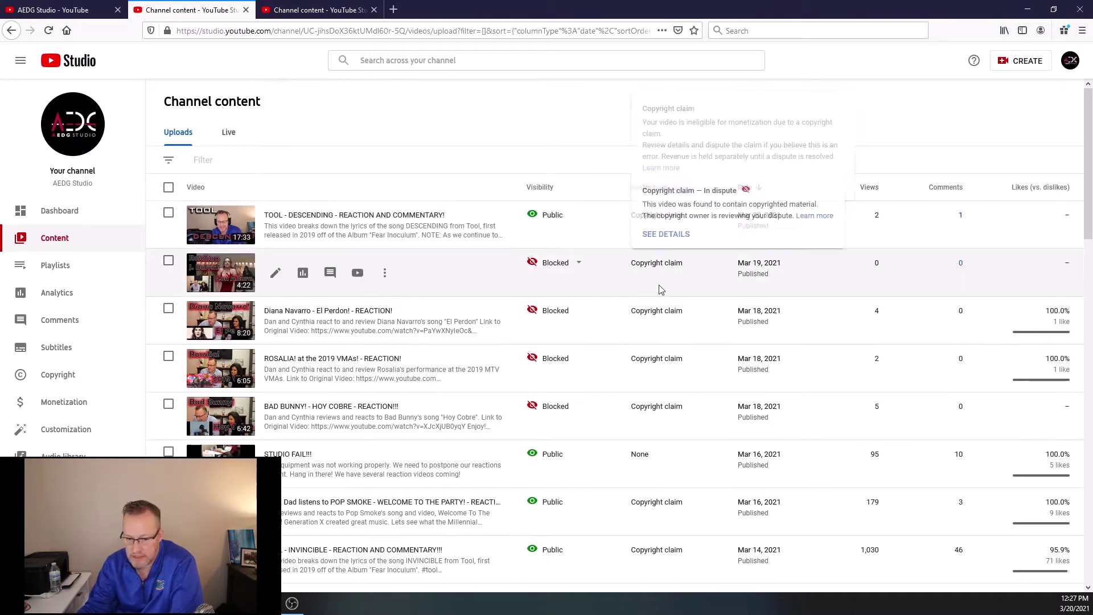
mouse_move(662, 418)
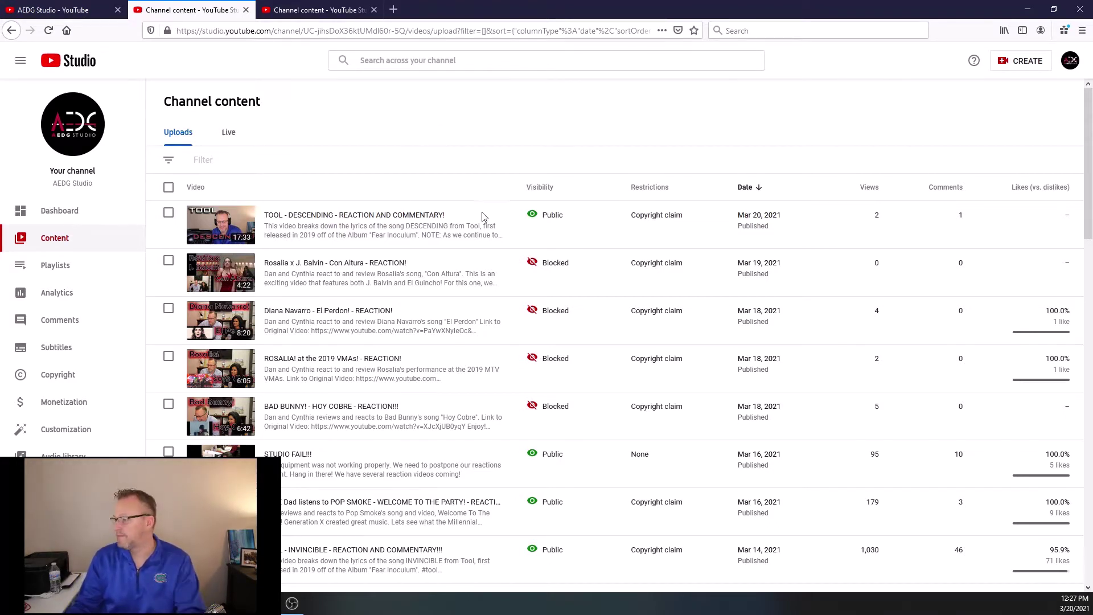
mouse_move(670, 221)
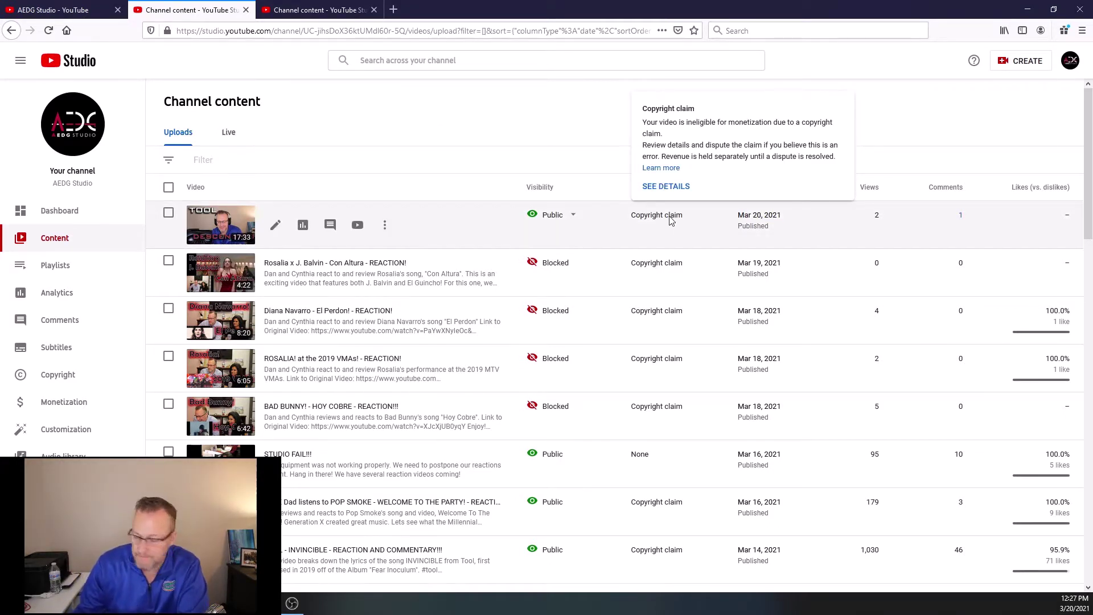
Open TOOL - DESCENDING's copyright summary and list the available actions for the Descending claim.
left_click(664, 187)
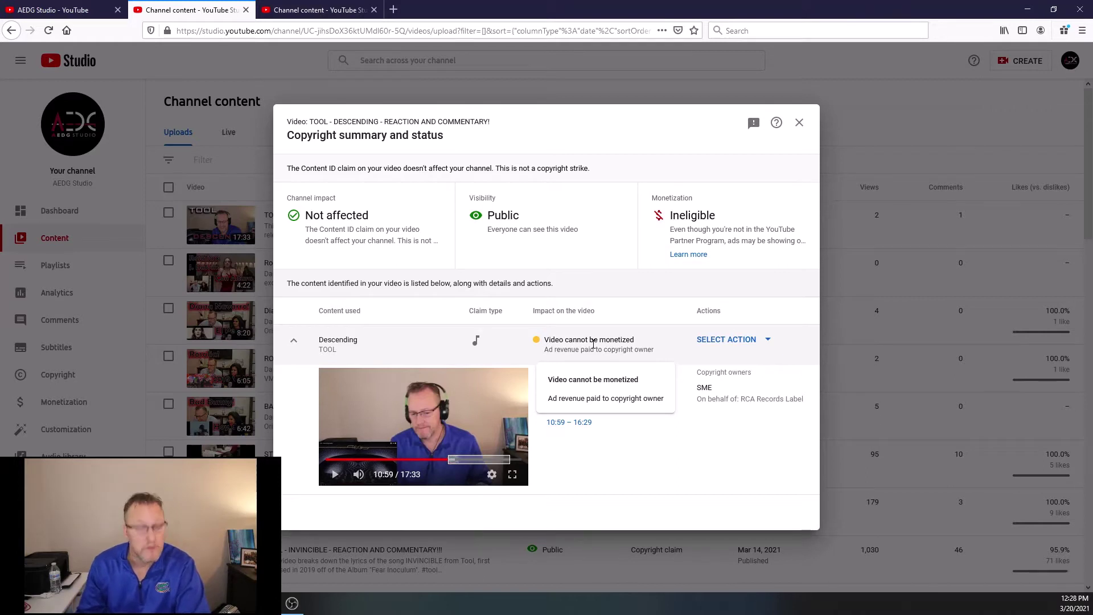
left_click(743, 340)
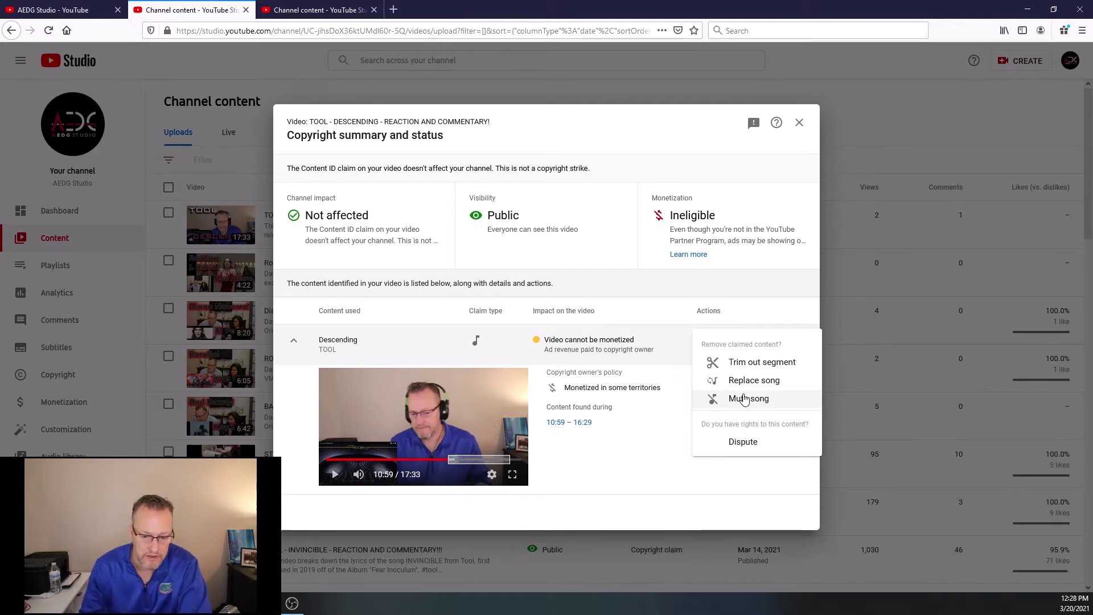
Choose Dispute for Descending, confirm it isn't based on the listed reasons, and continue.
left_click(743, 445)
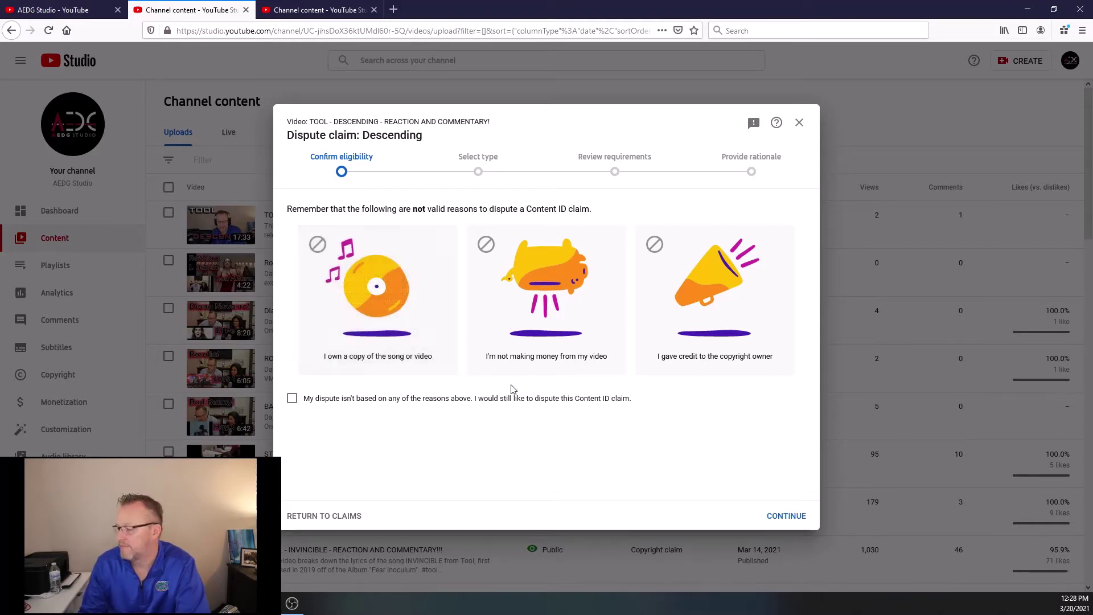
mouse_move(498, 367)
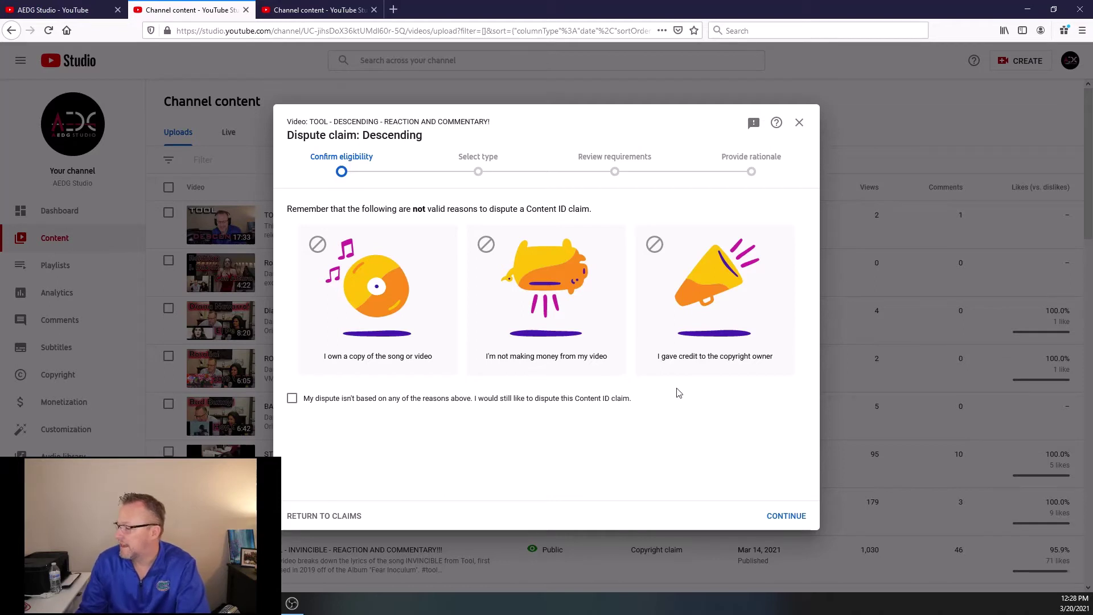
mouse_move(765, 355)
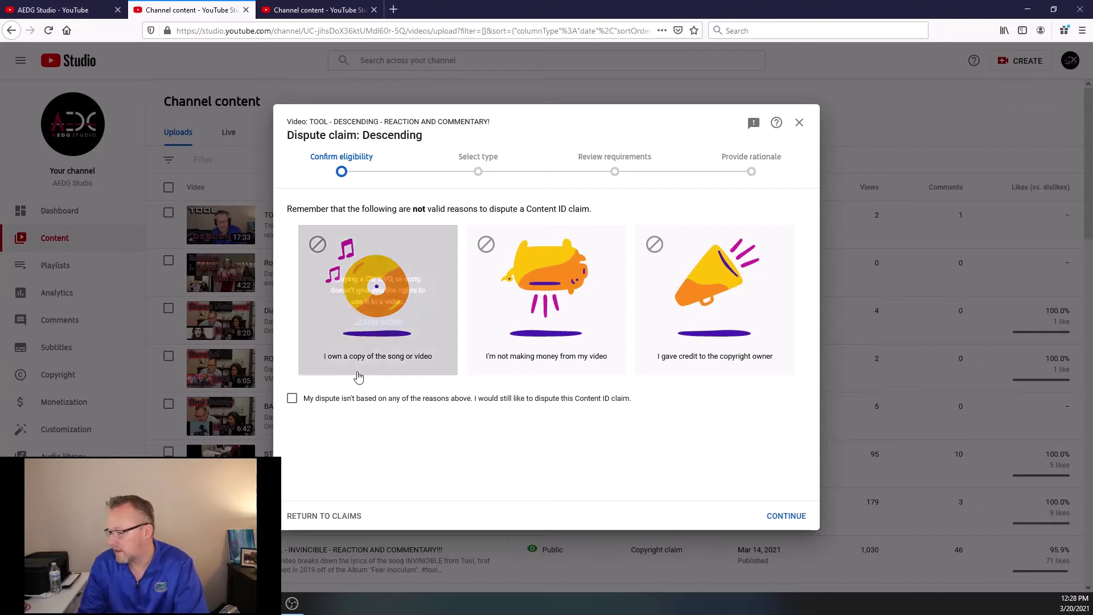
mouse_move(367, 365)
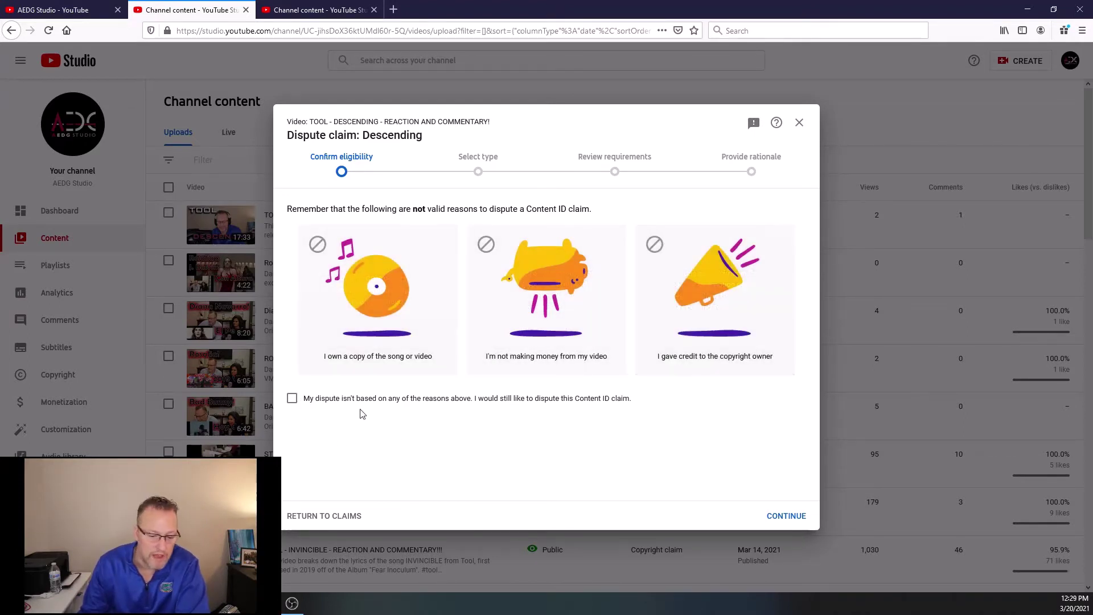
left_click(292, 399)
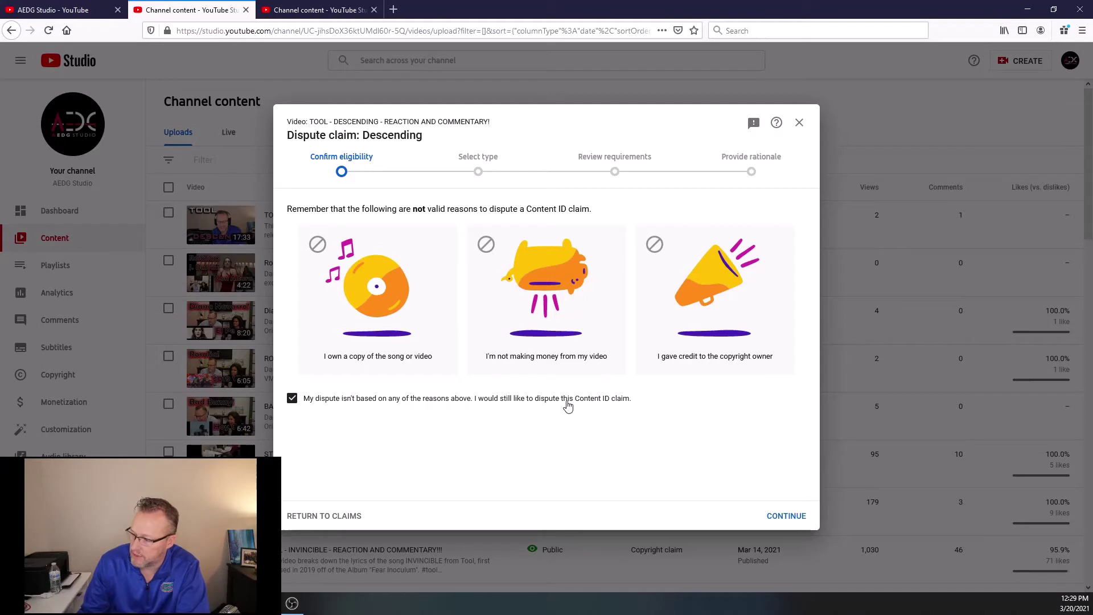
left_click(781, 516)
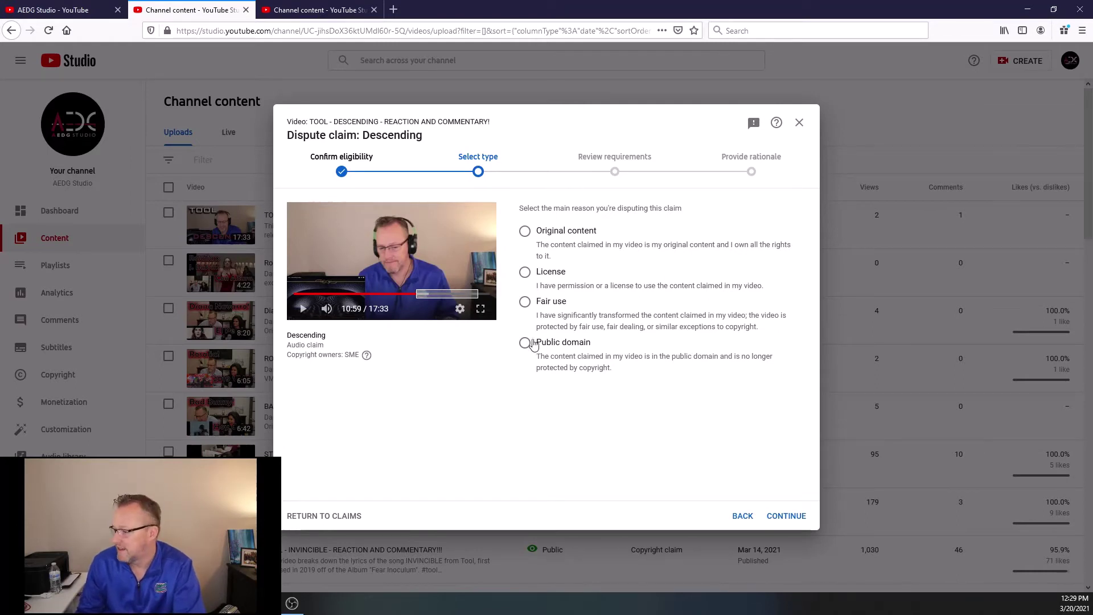
Select Fair use on the dispute dialog's Select type step.
left_click(526, 304)
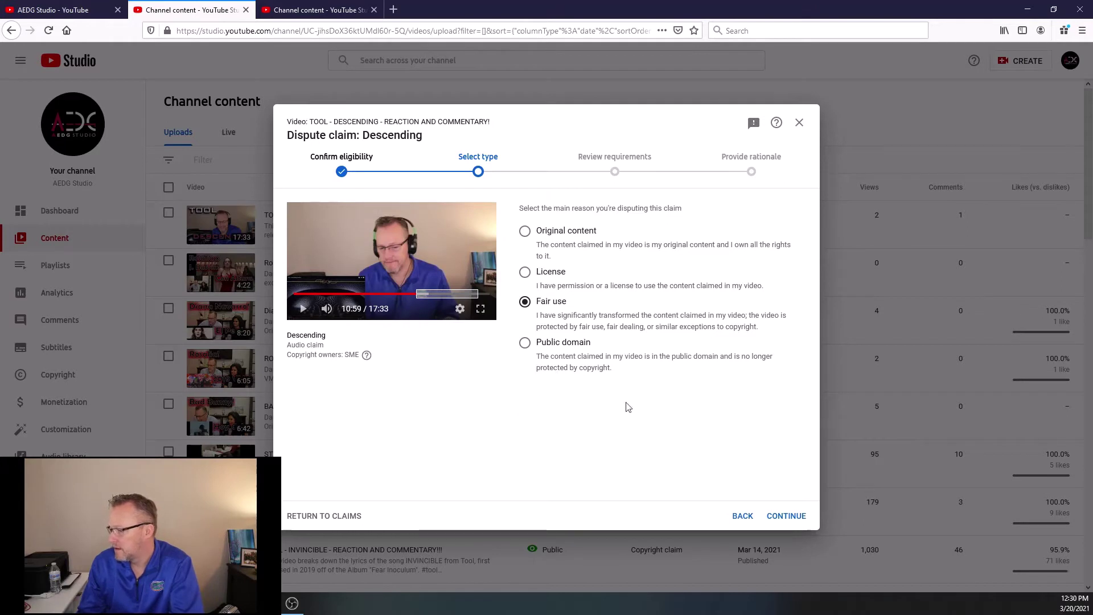
Continue to Review requirements and tick the statement that the video is protected under fair use.
left_click(793, 516)
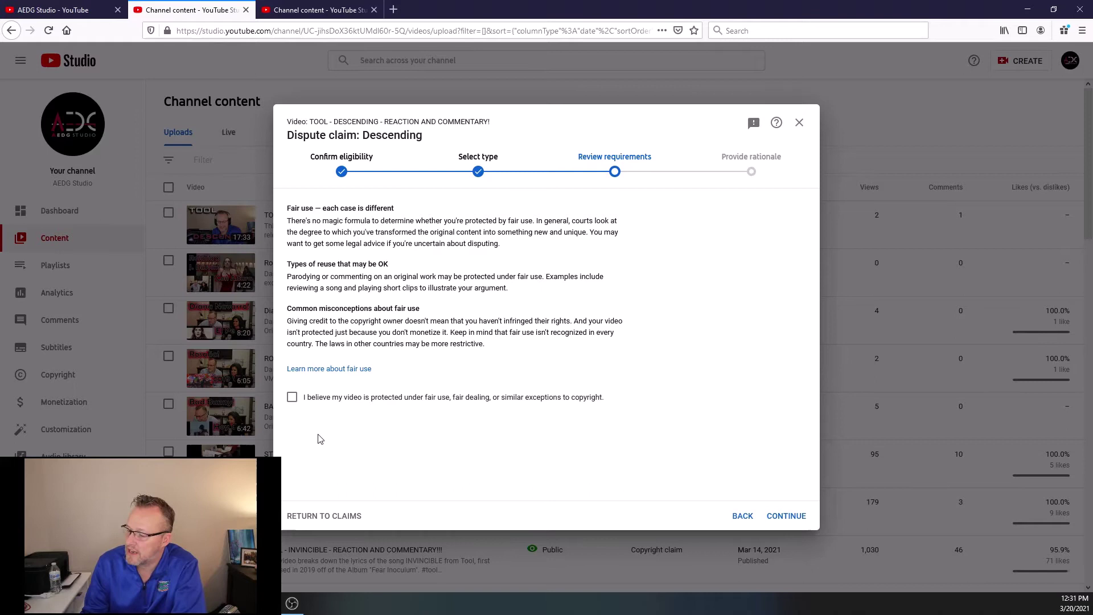
left_click(292, 399)
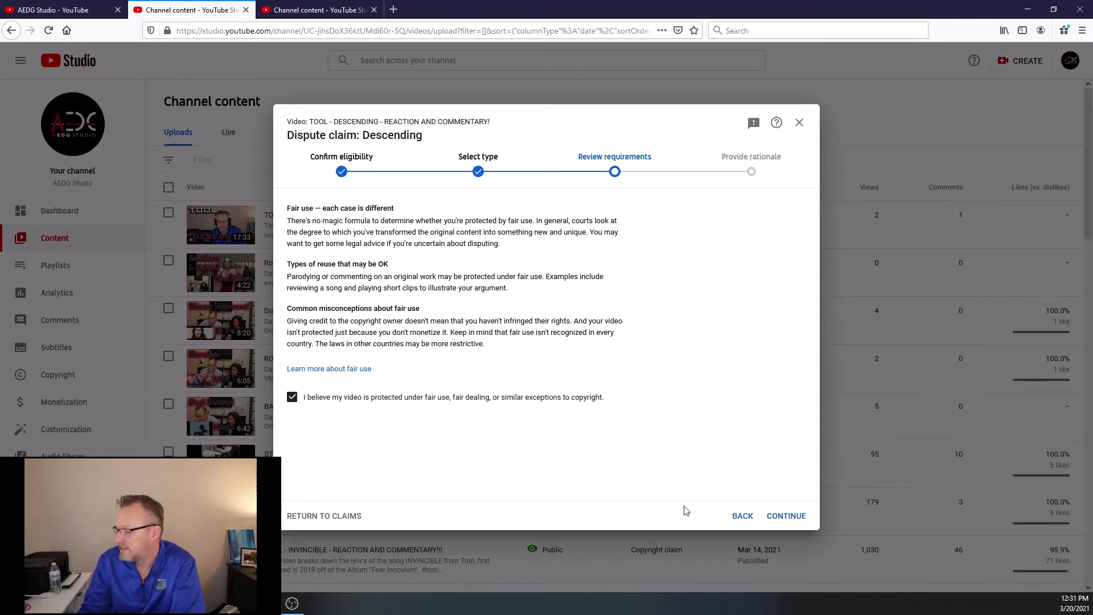
Set the fair-use type to Reaction video and write the rationale about not claiming the music.
left_click(791, 518)
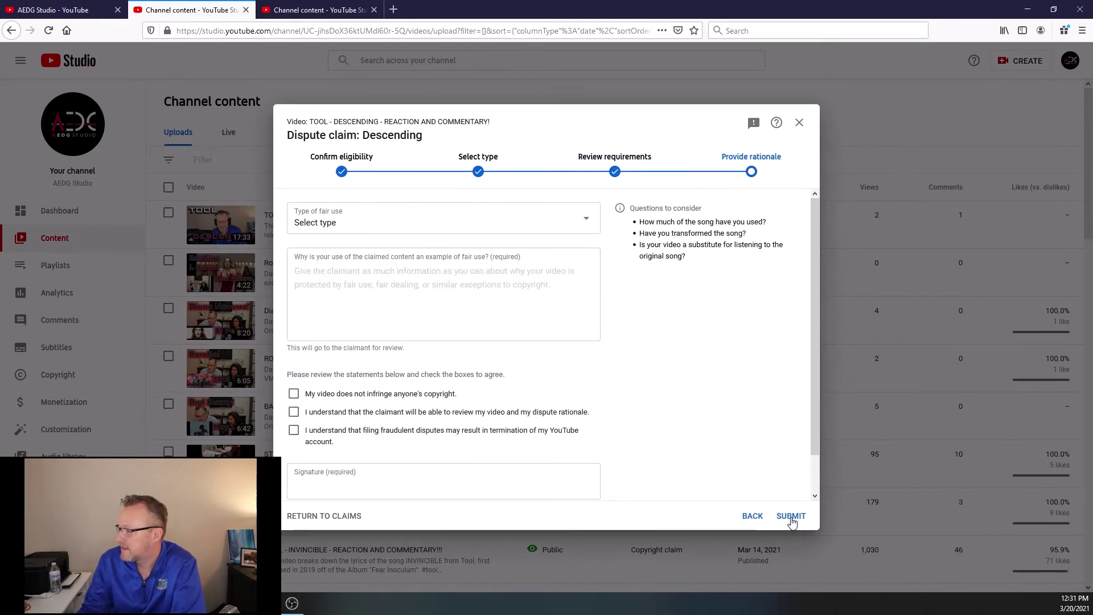
left_click(354, 226)
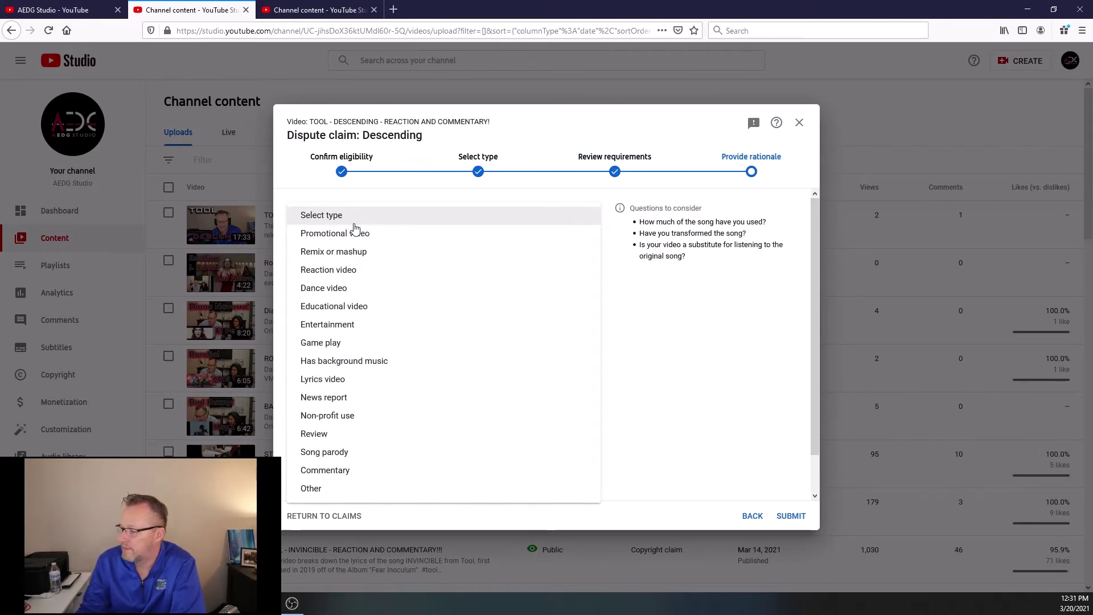
left_click(333, 270)
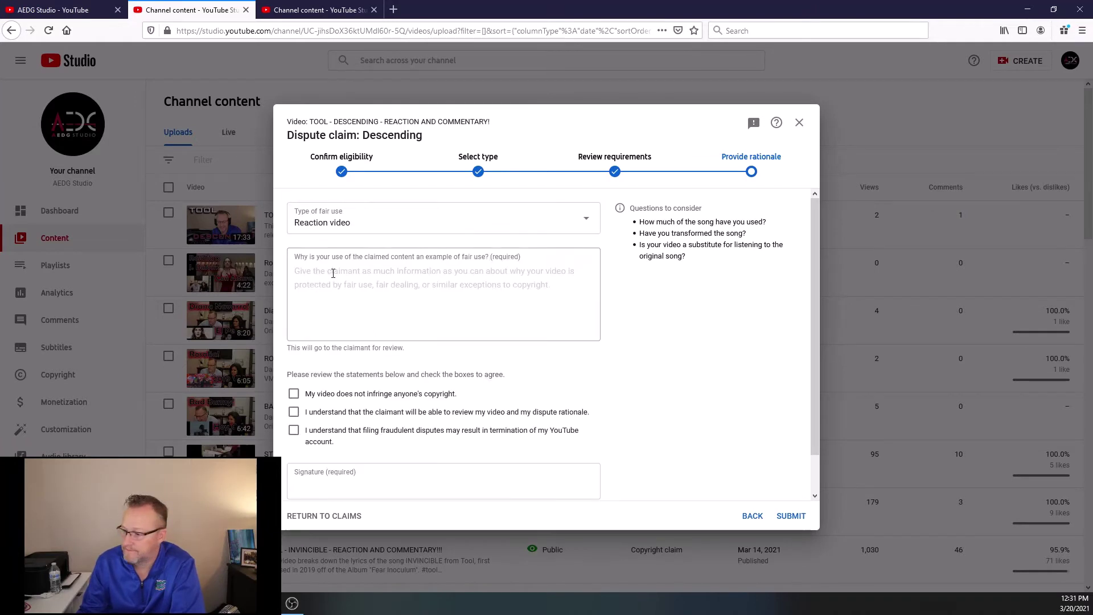
left_click(332, 273)
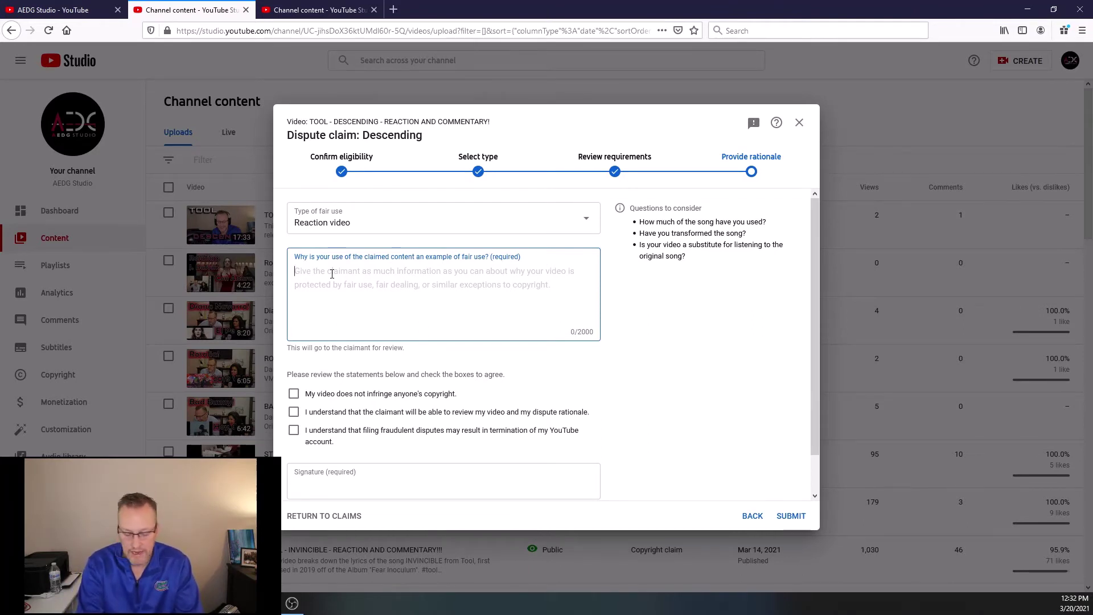
type("I am not ")
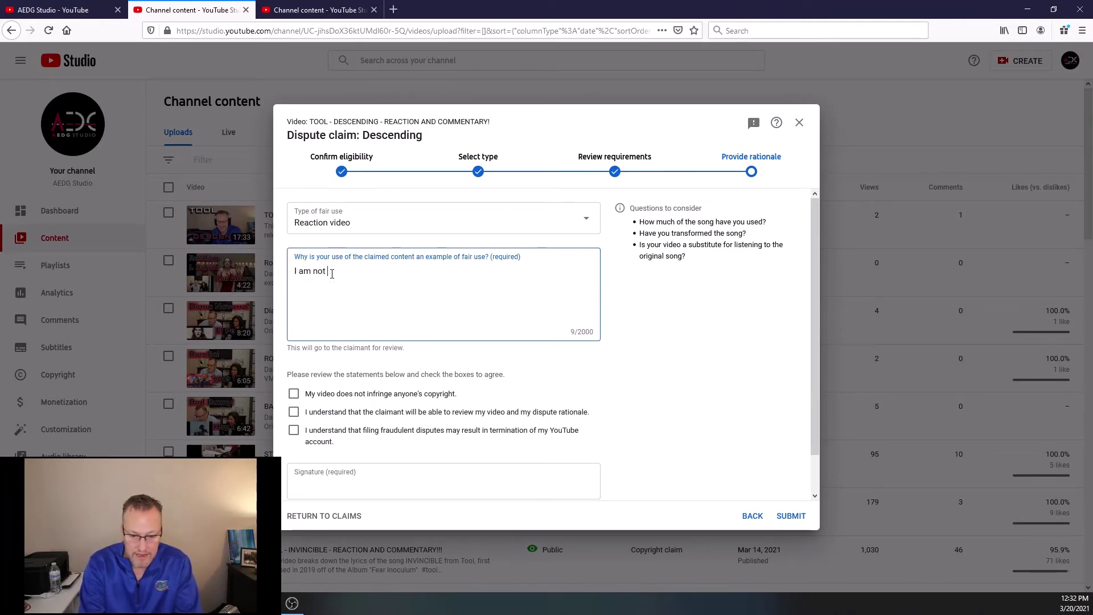
type("attempti")
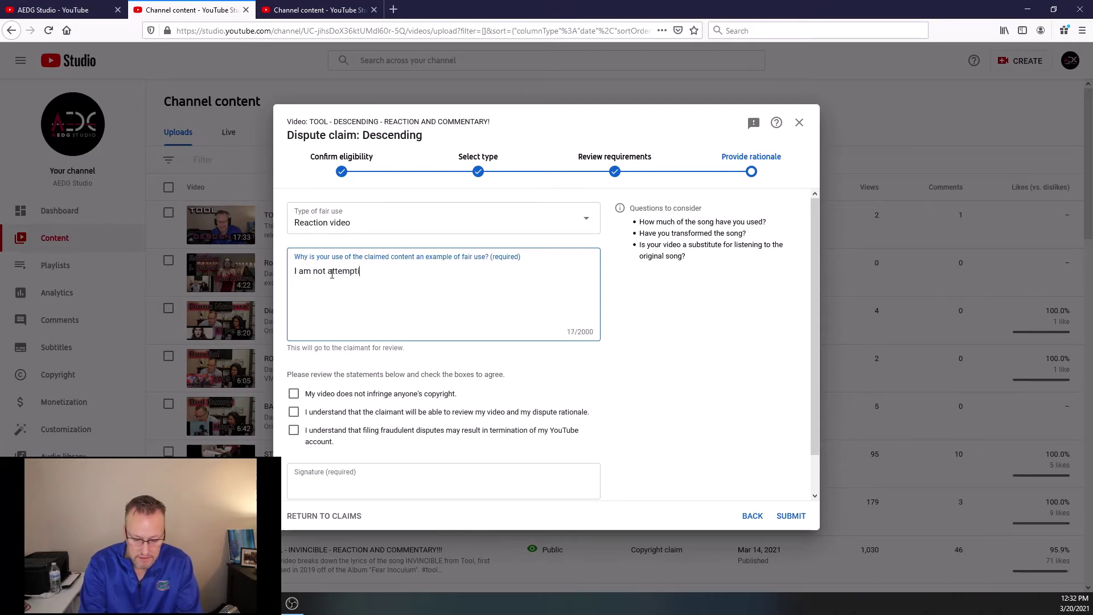
type("ng to claim")
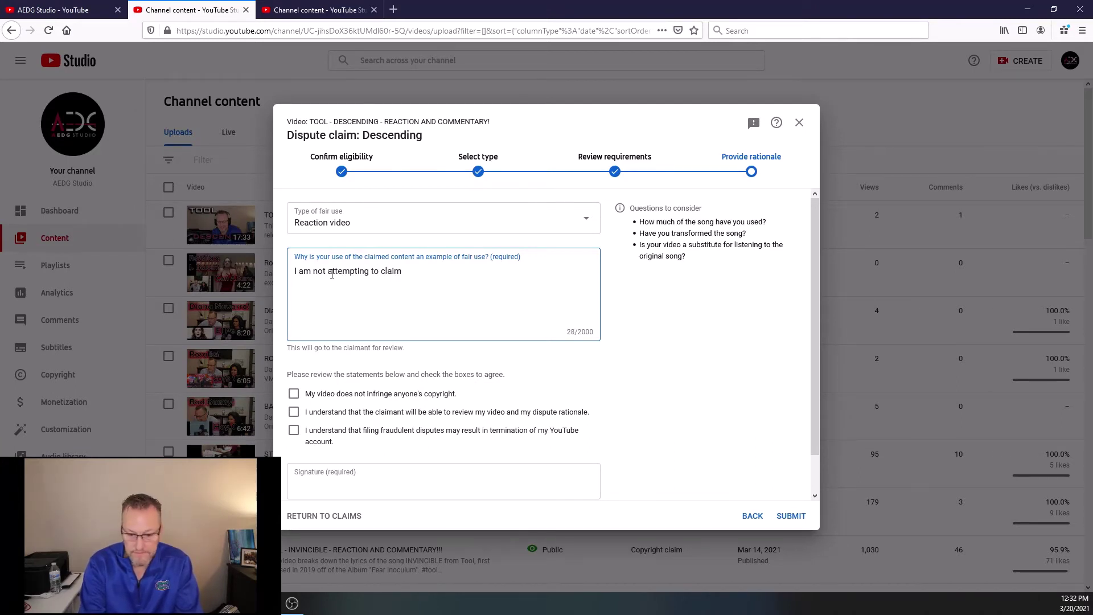
type(" any of the music a")
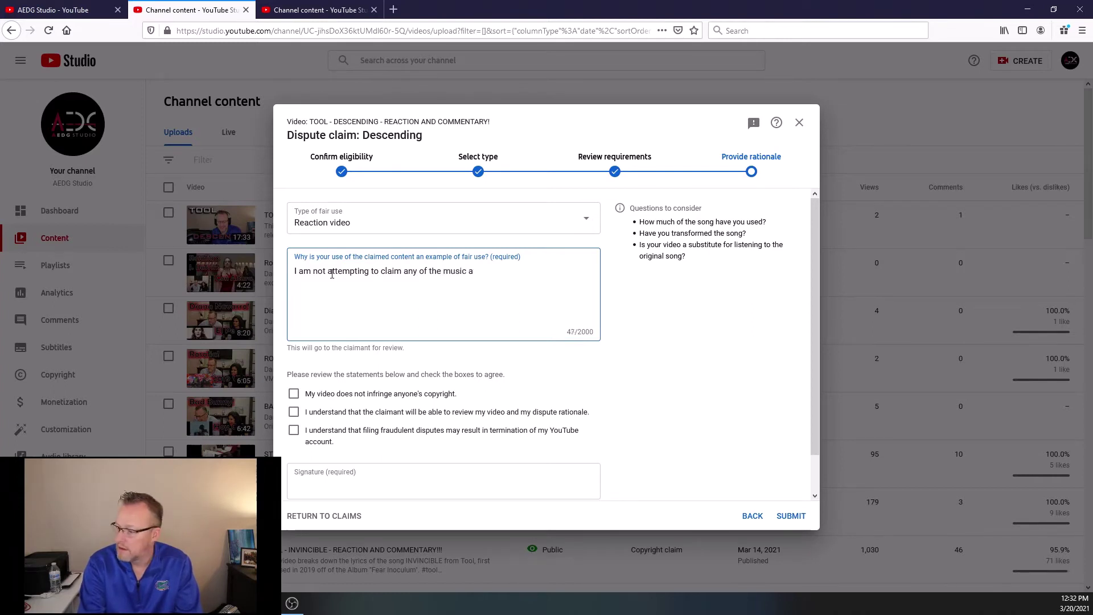
type("s my o")
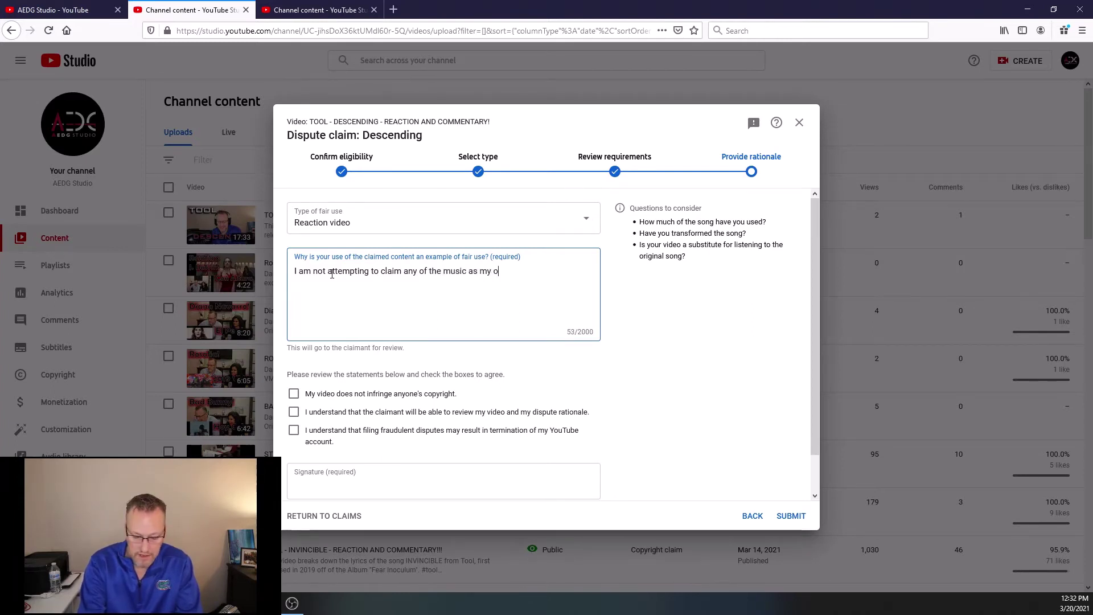
type("wn.  I am s")
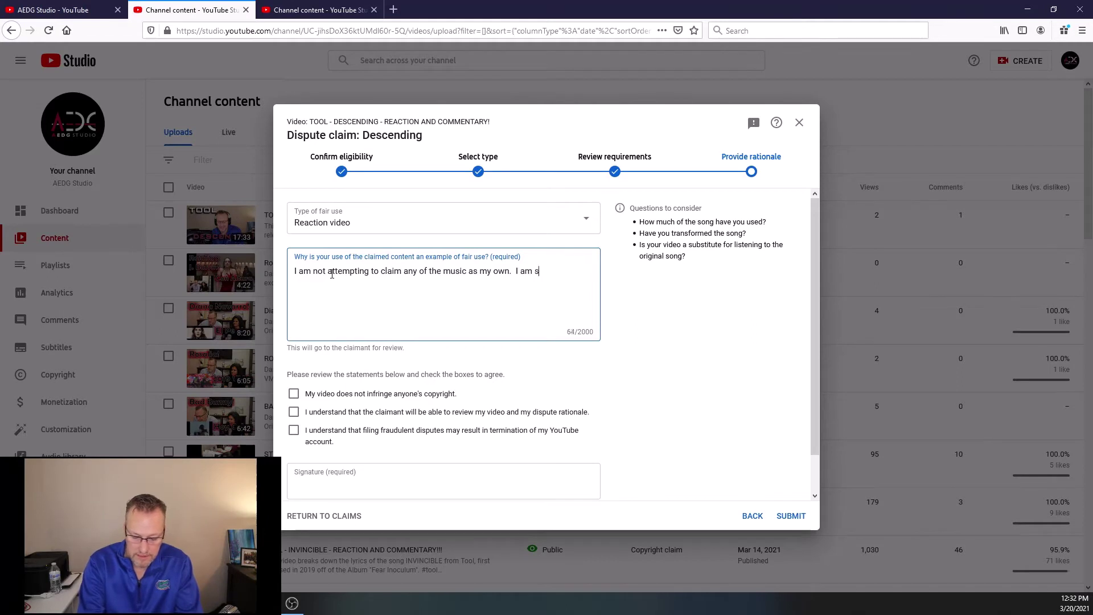
type("imply prov")
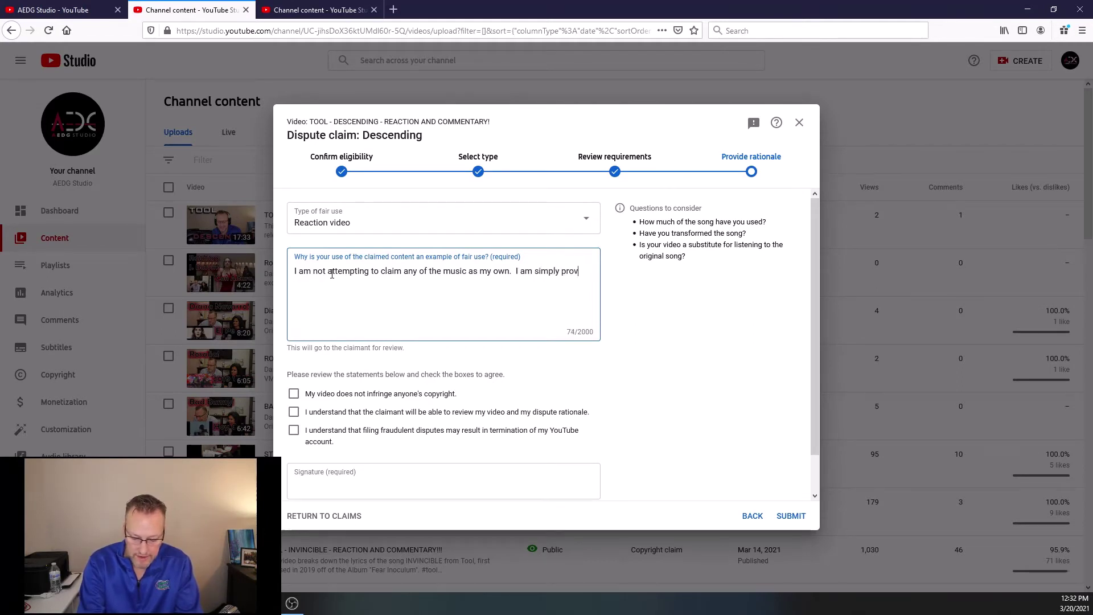
type("iding my ")
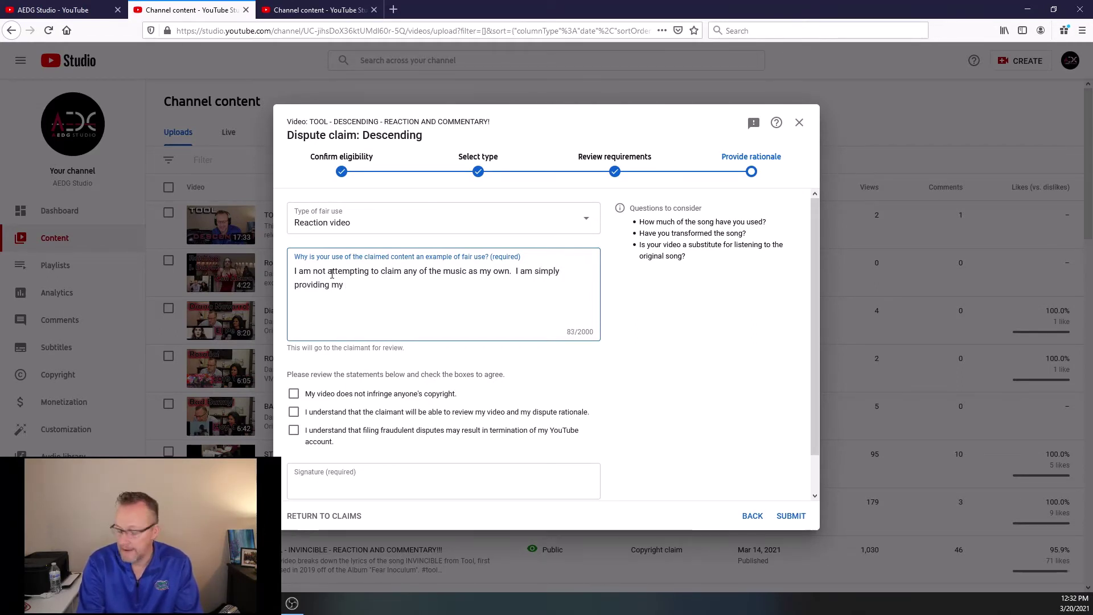
type("constructu")
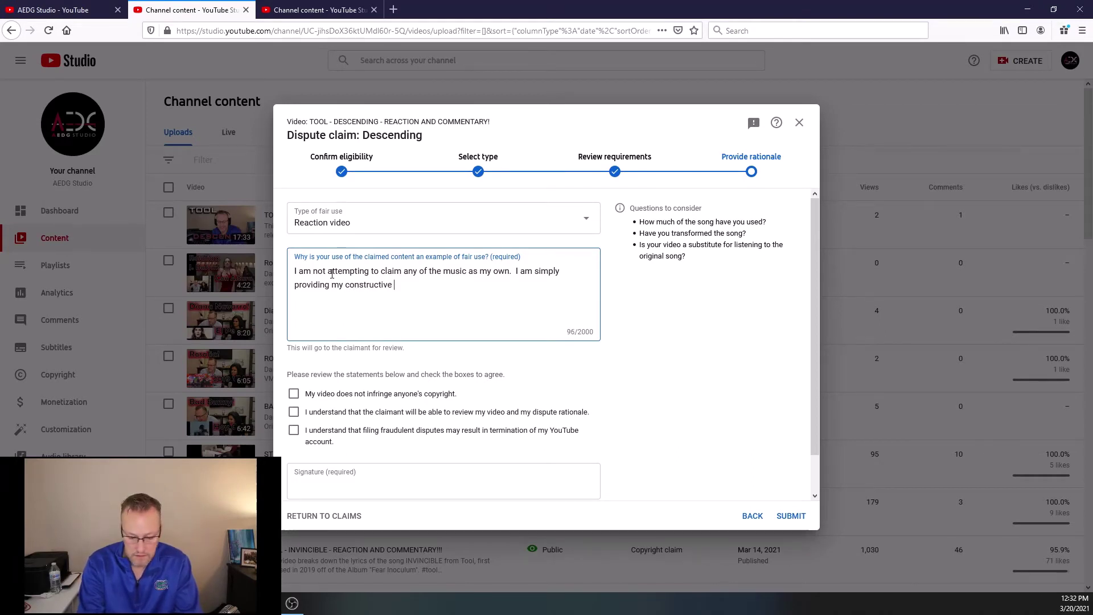
type("ve feedback")
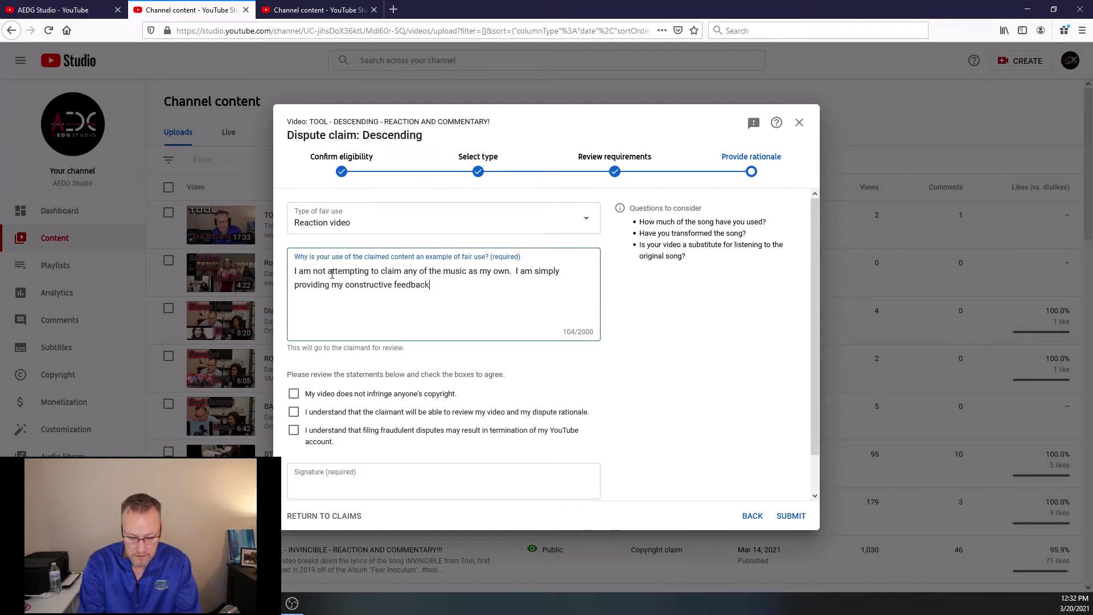
type(", criti")
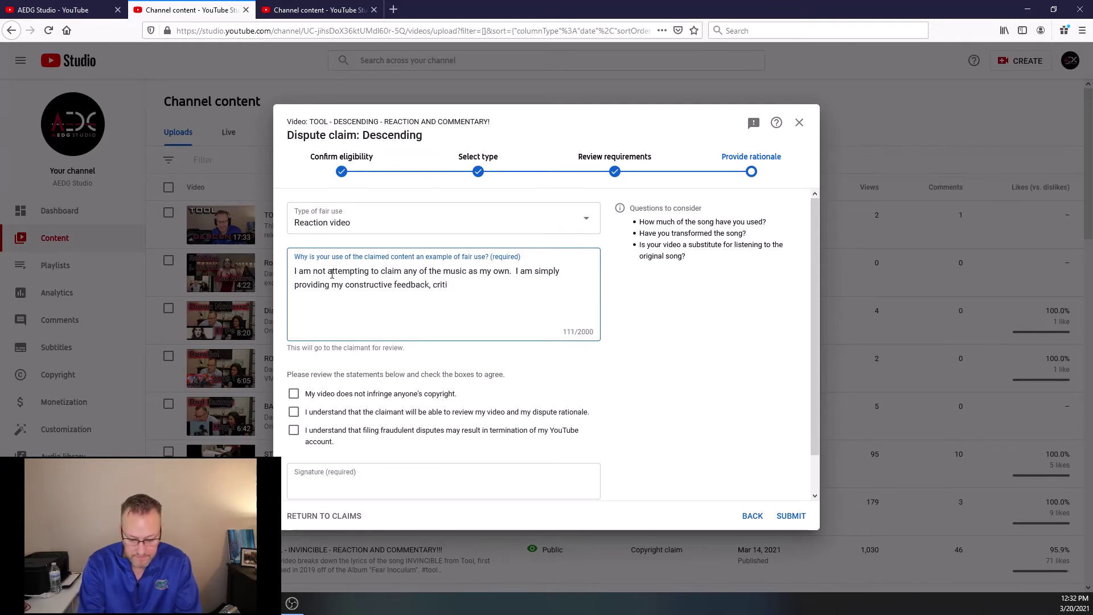
type("cism and ")
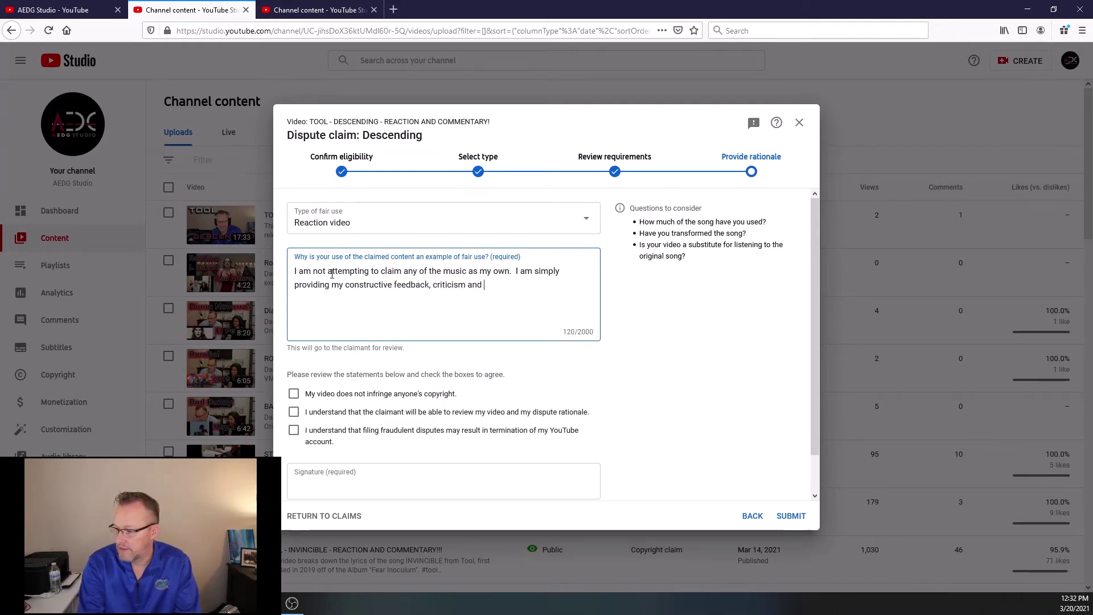
type("reaction.")
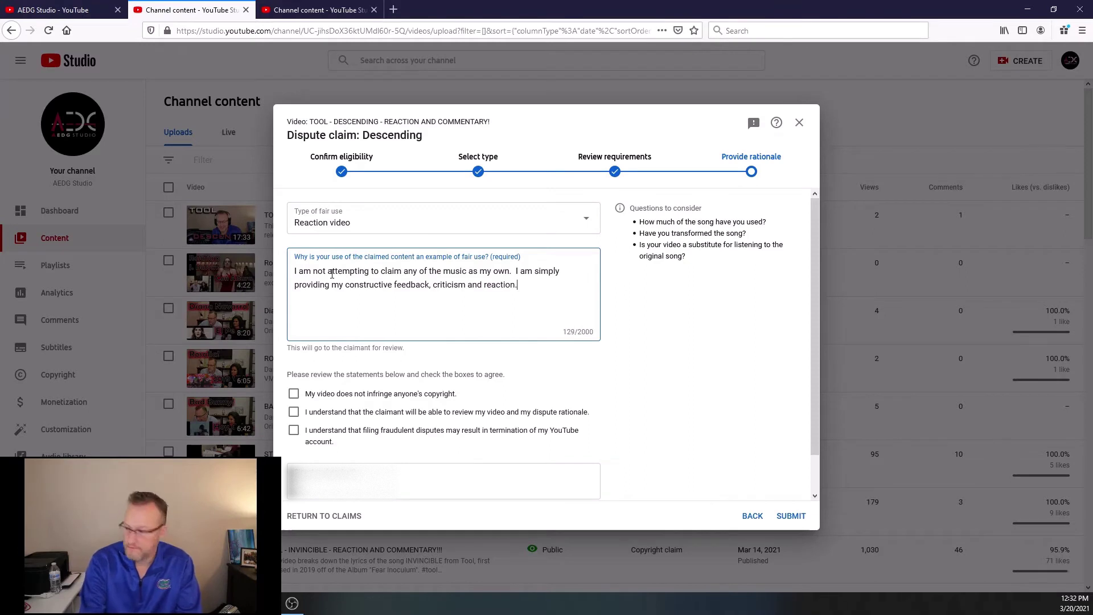
Tick all three dispute agreement statements.
left_click(294, 394)
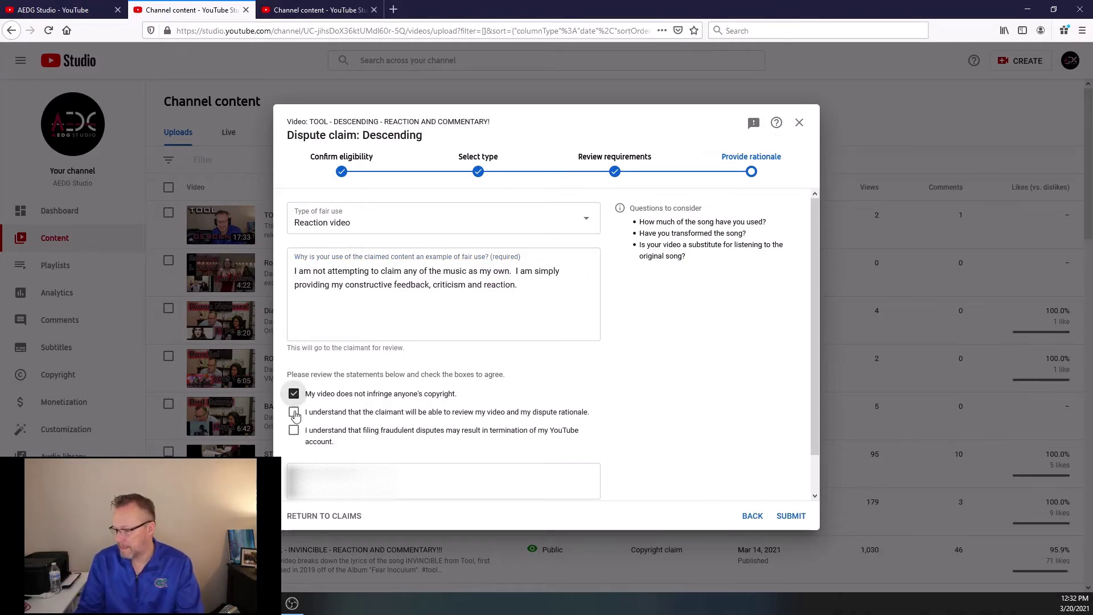
left_click(293, 411)
left_click(294, 433)
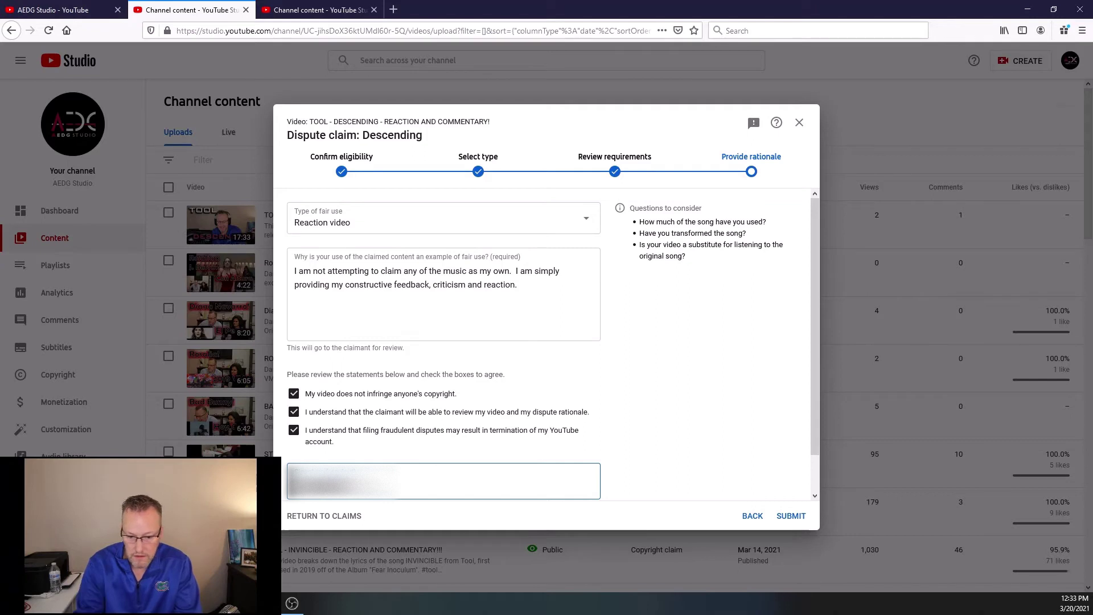
Submit the fair-use dispute, then close the confirmation and the copyright summary.
left_click(789, 517)
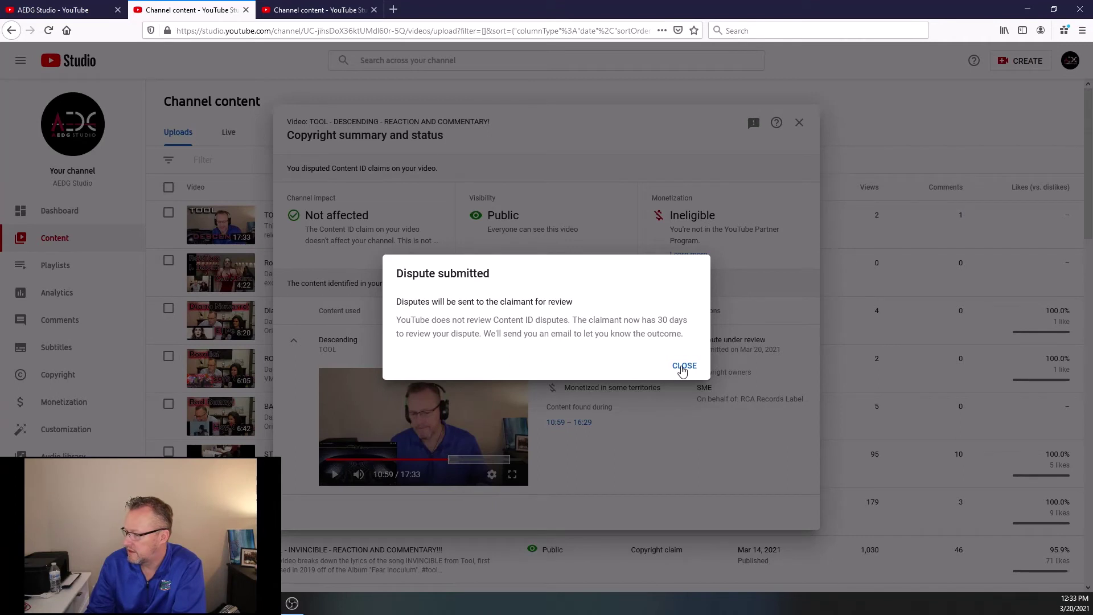
left_click(682, 370)
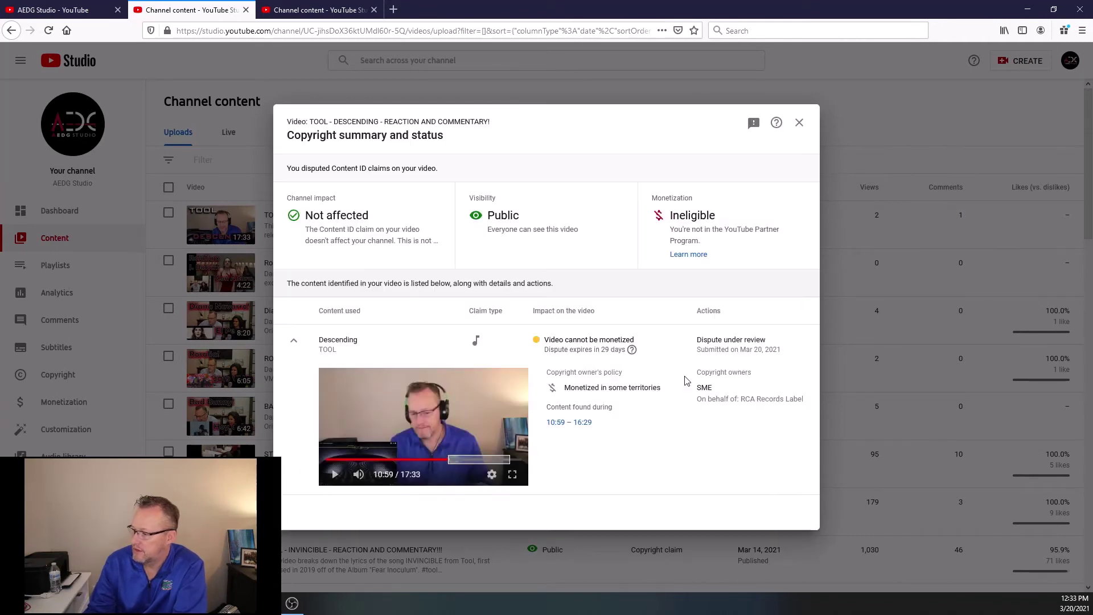
left_click(798, 124)
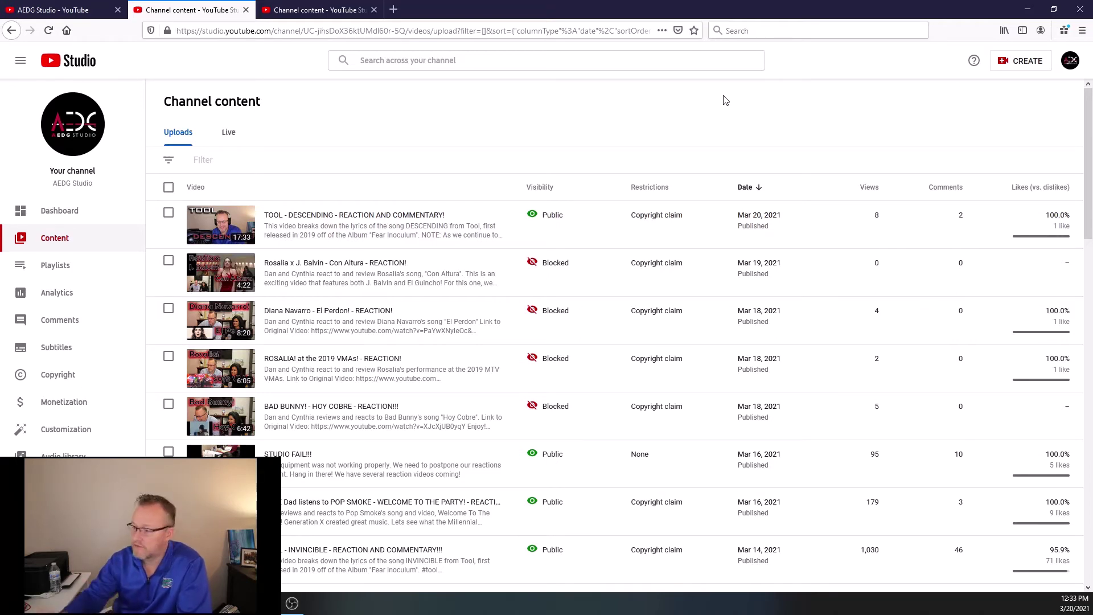
Jump to the last page of Channel content, showing February 2021 uploads.
scroll(661, 274, "down", 2)
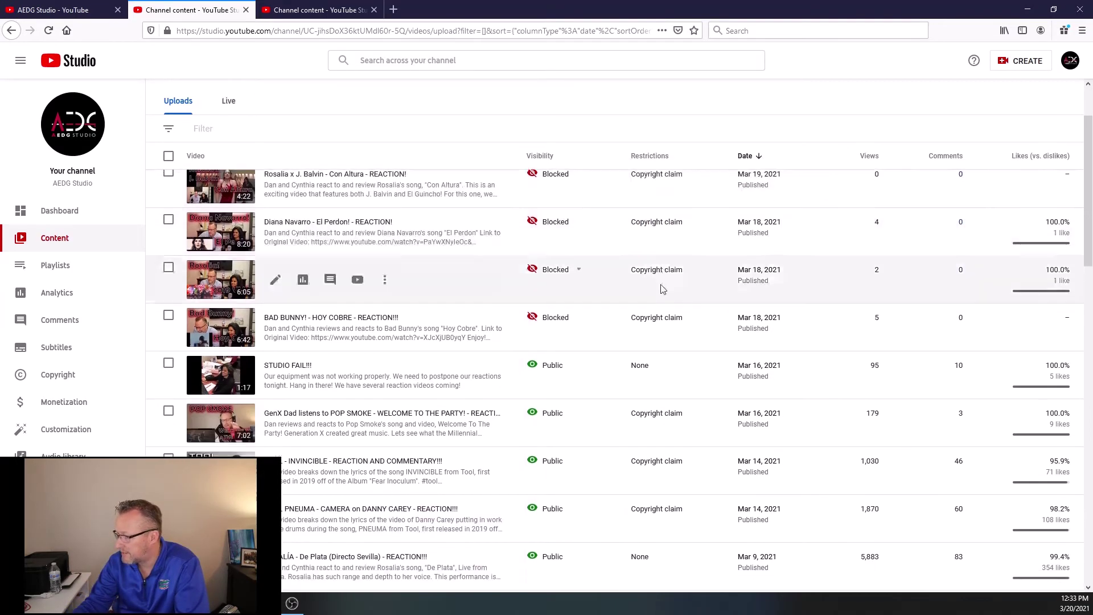
scroll(541, 375, "up", 2)
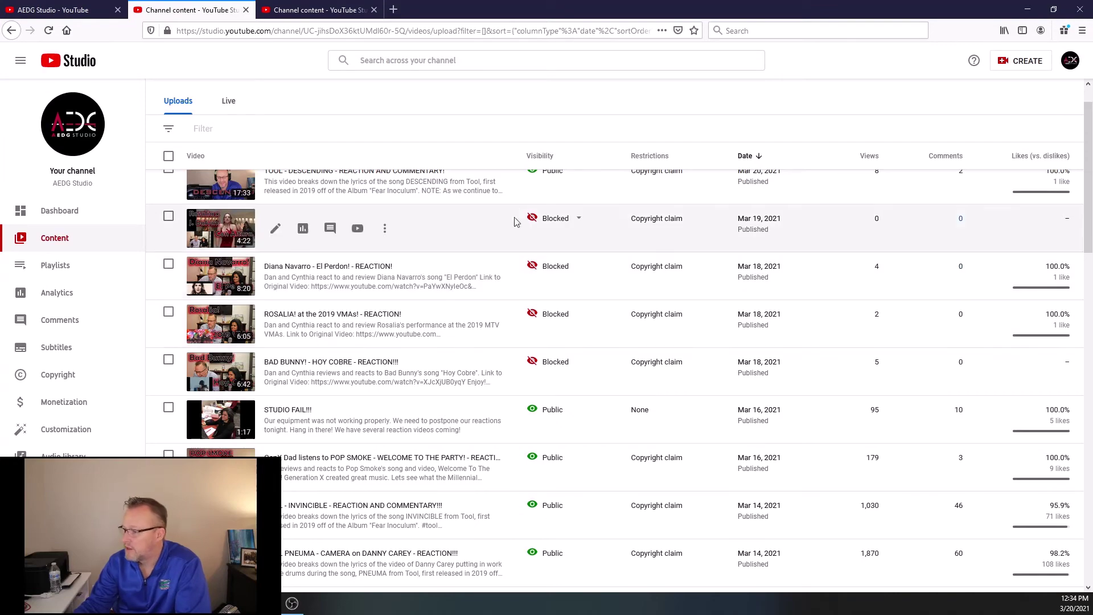
mouse_move(536, 320)
scroll(536, 321, "down", 15)
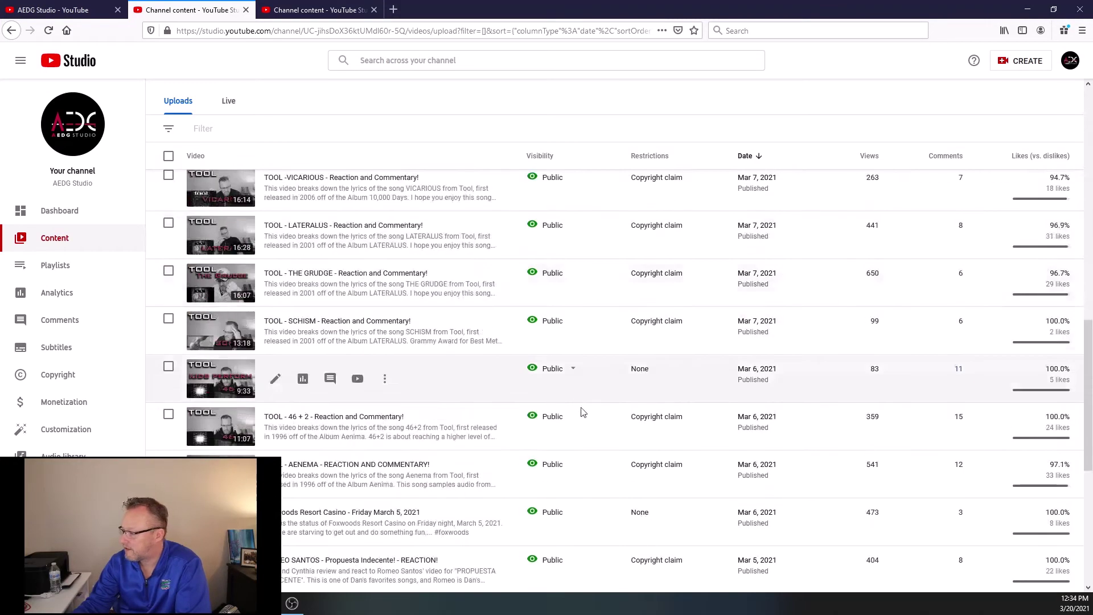
left_click(1059, 532)
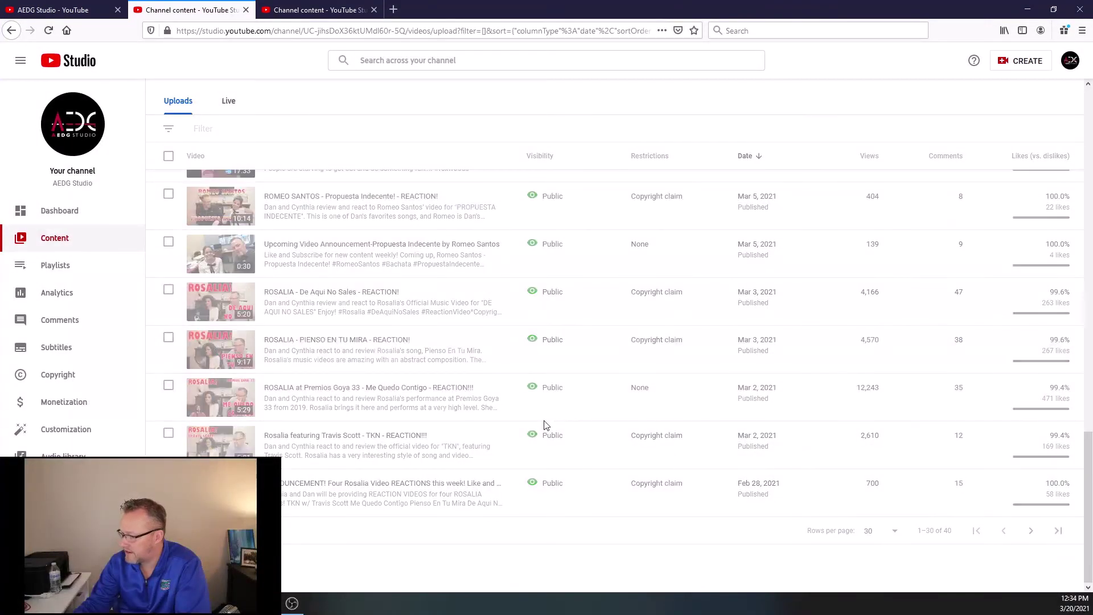
scroll(438, 419, "down", 4)
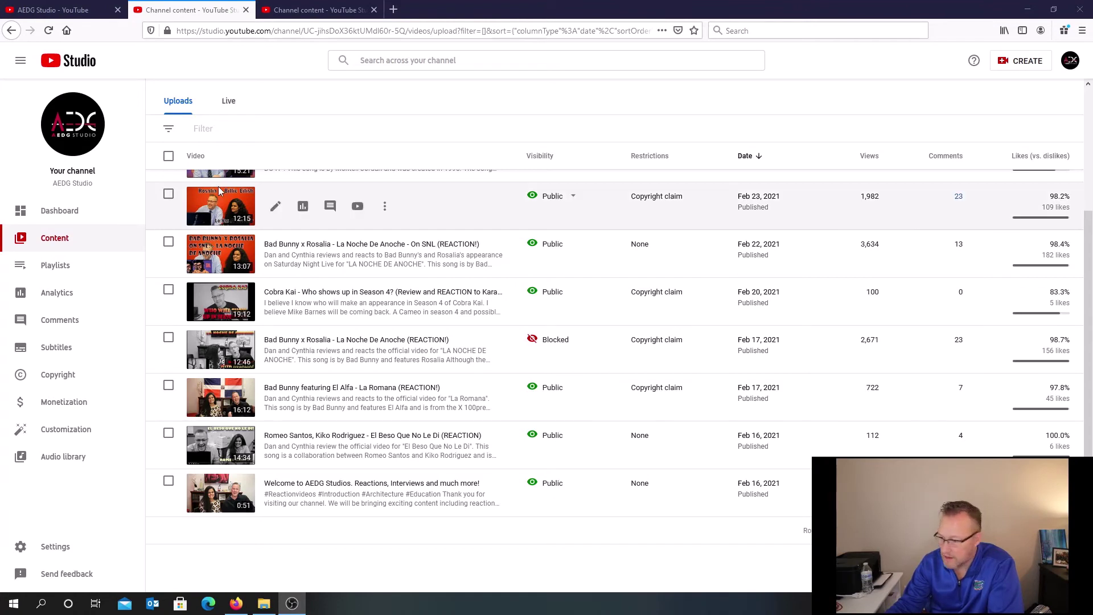
mouse_move(333, 448)
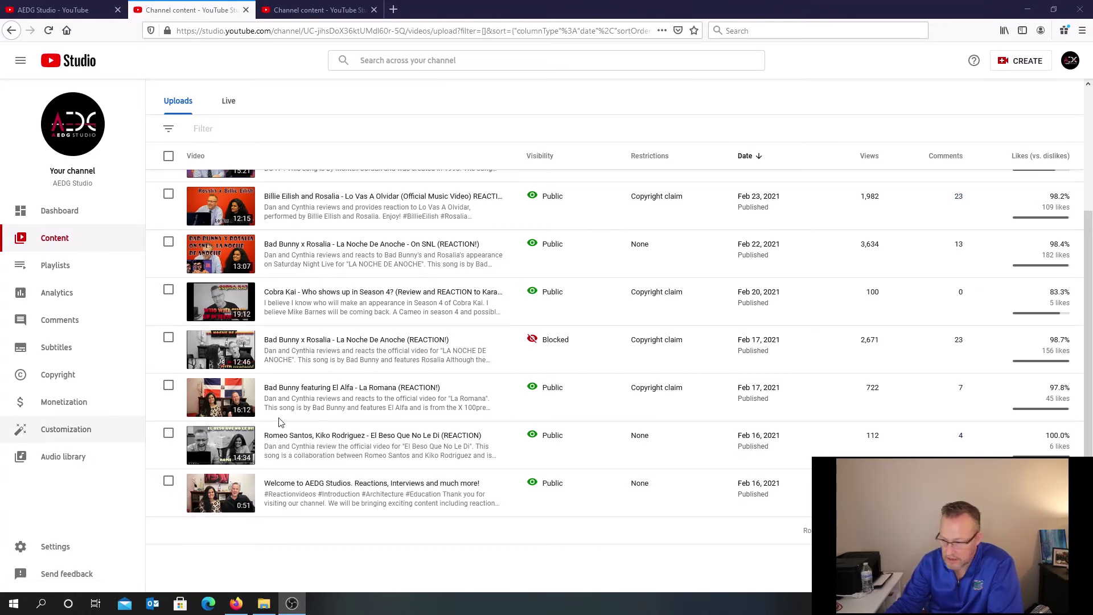
mouse_move(566, 437)
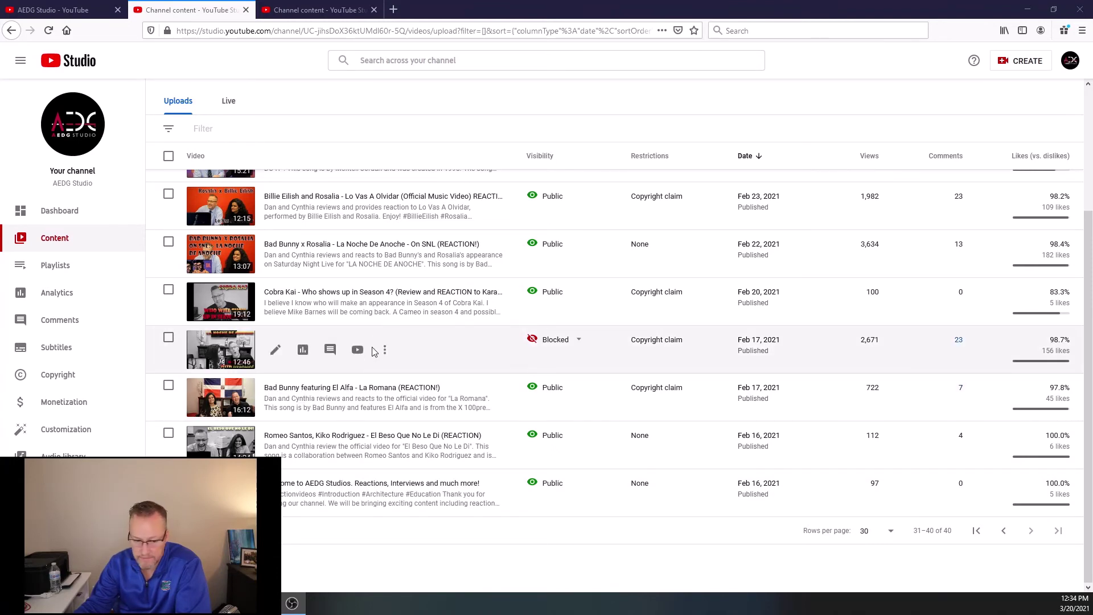
mouse_move(561, 348)
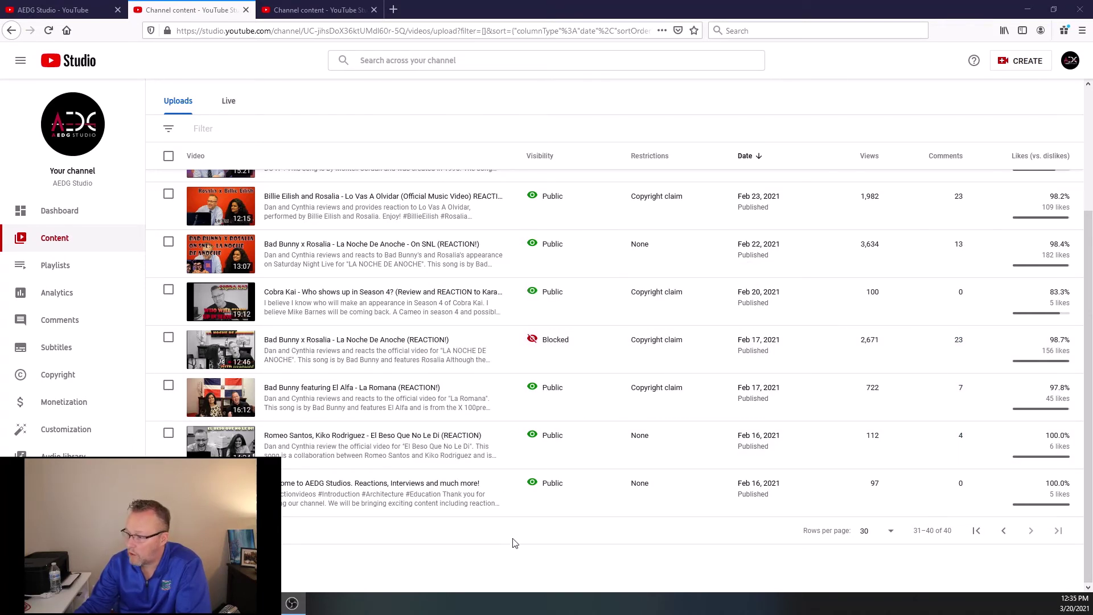
mouse_move(644, 349)
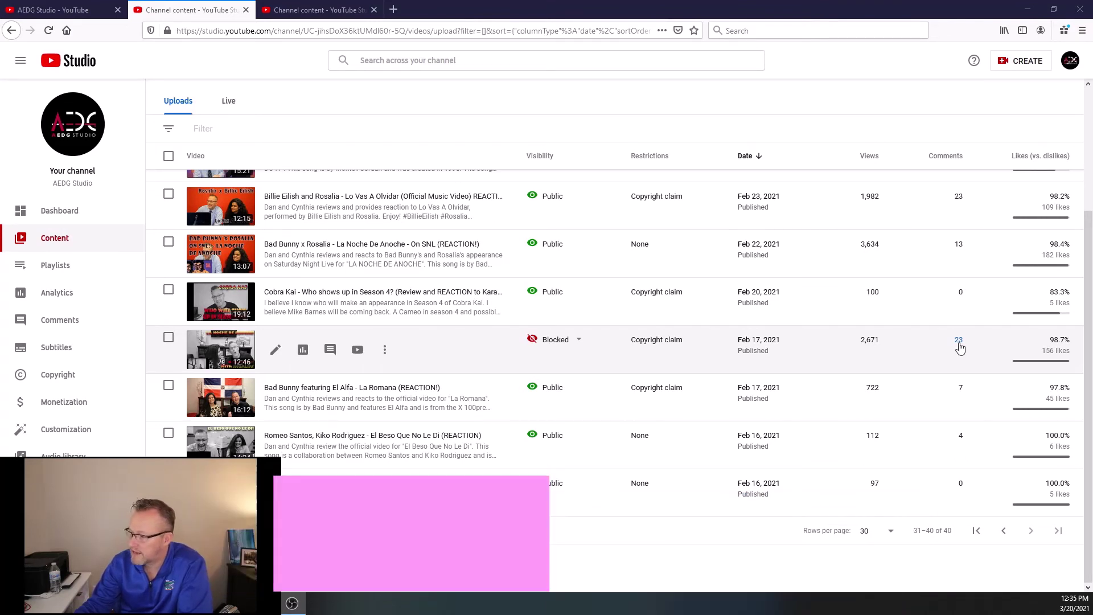
mouse_move(1037, 349)
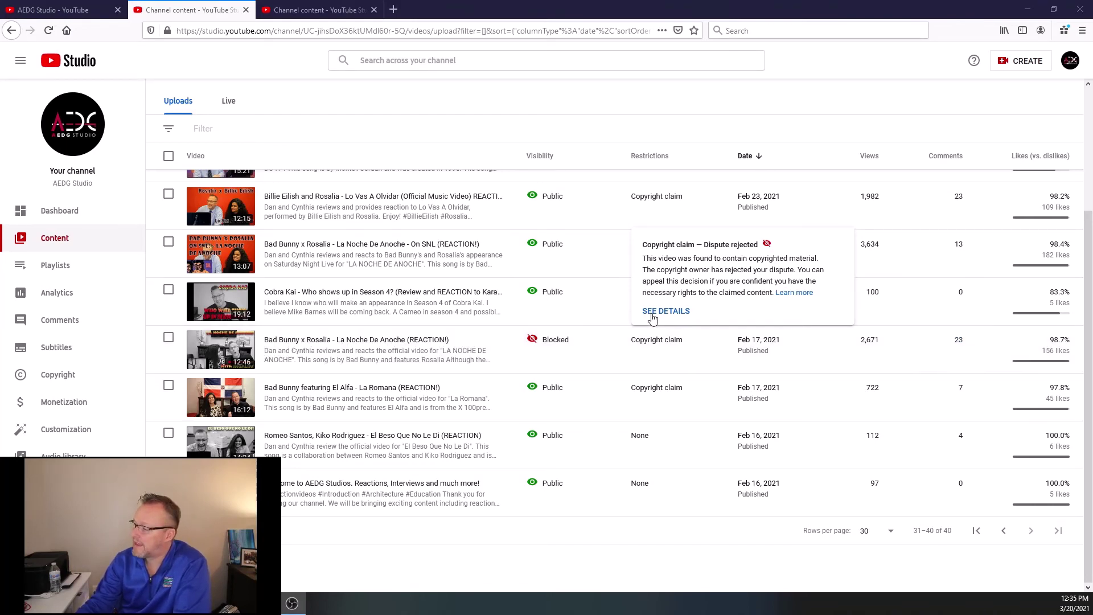
Start an Appeal on the LA NOCHE DE ANOCHE claim, accept the risks, and continue.
left_click(666, 312)
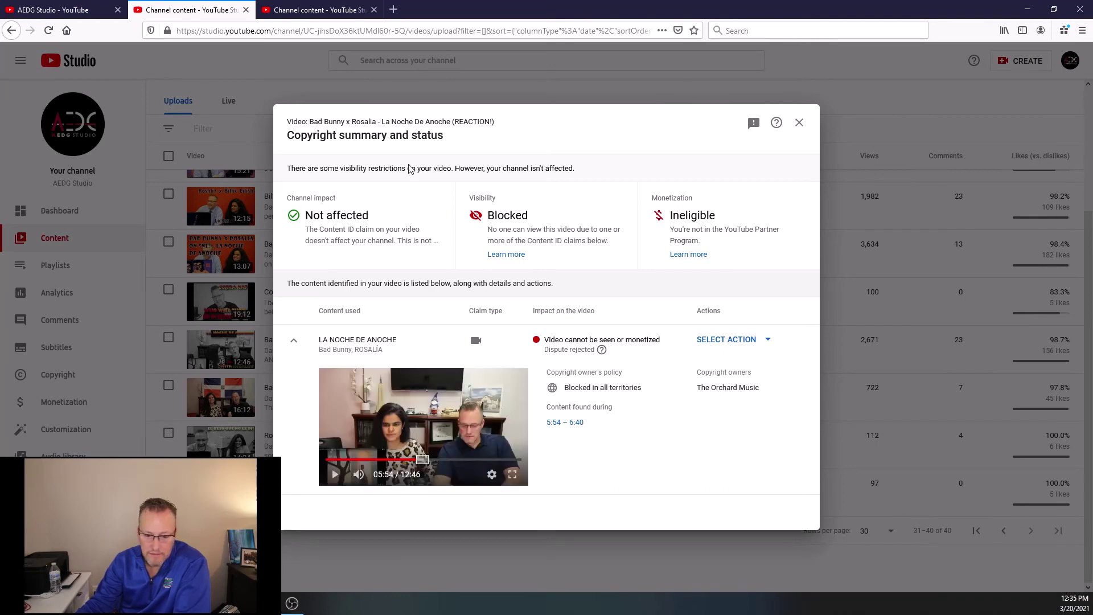
left_click(725, 340)
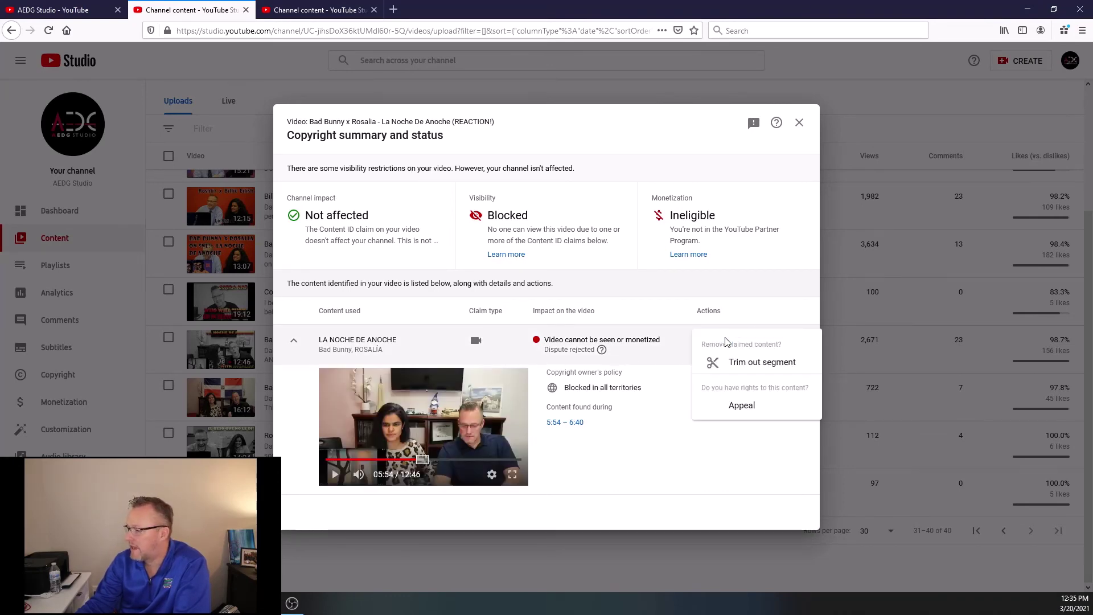
left_click(732, 408)
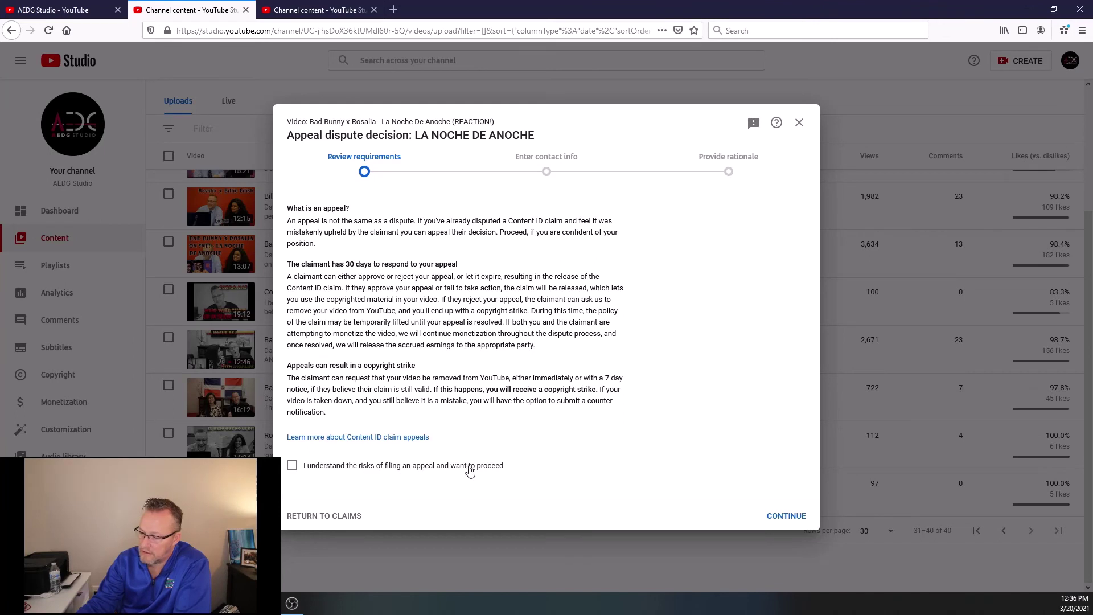
left_click(292, 467)
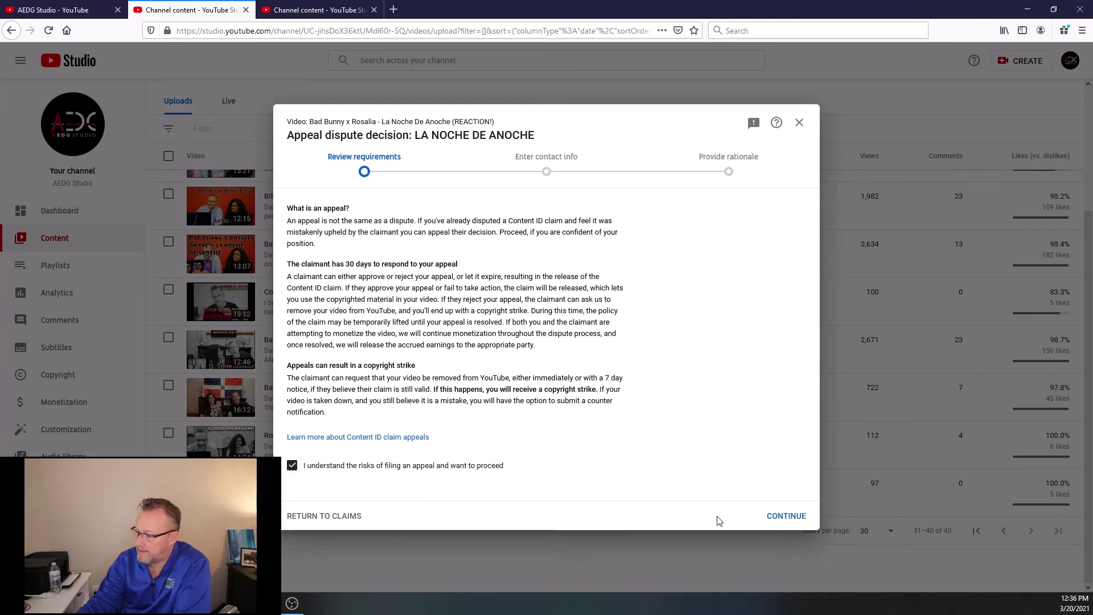
left_click(786, 515)
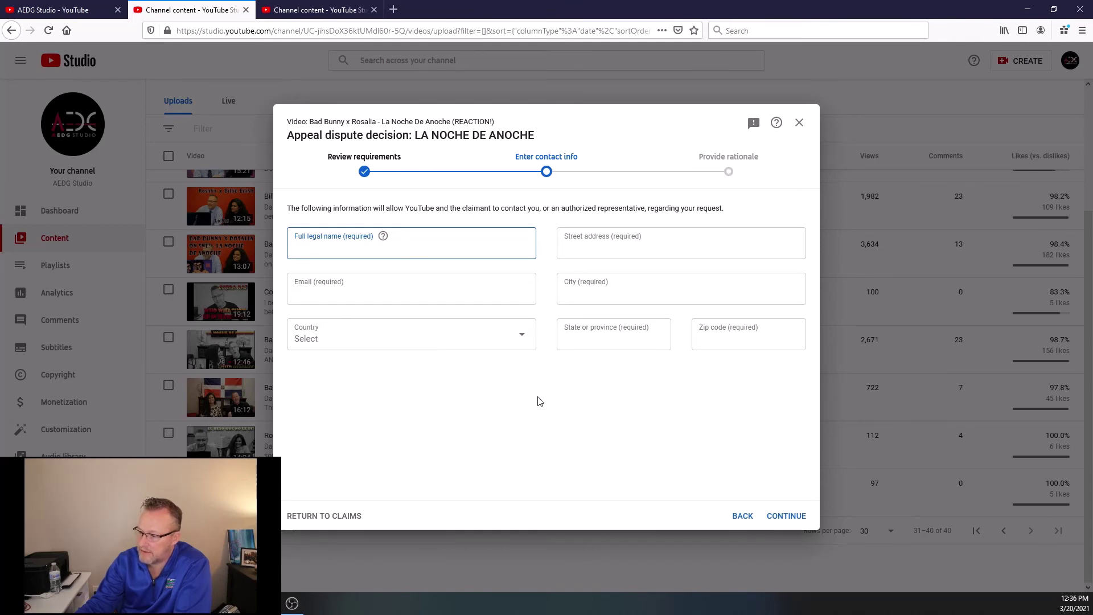
Close the Appeal dialog unfiled and go back to the first page of uploads.
left_click(742, 516)
left_click(799, 123)
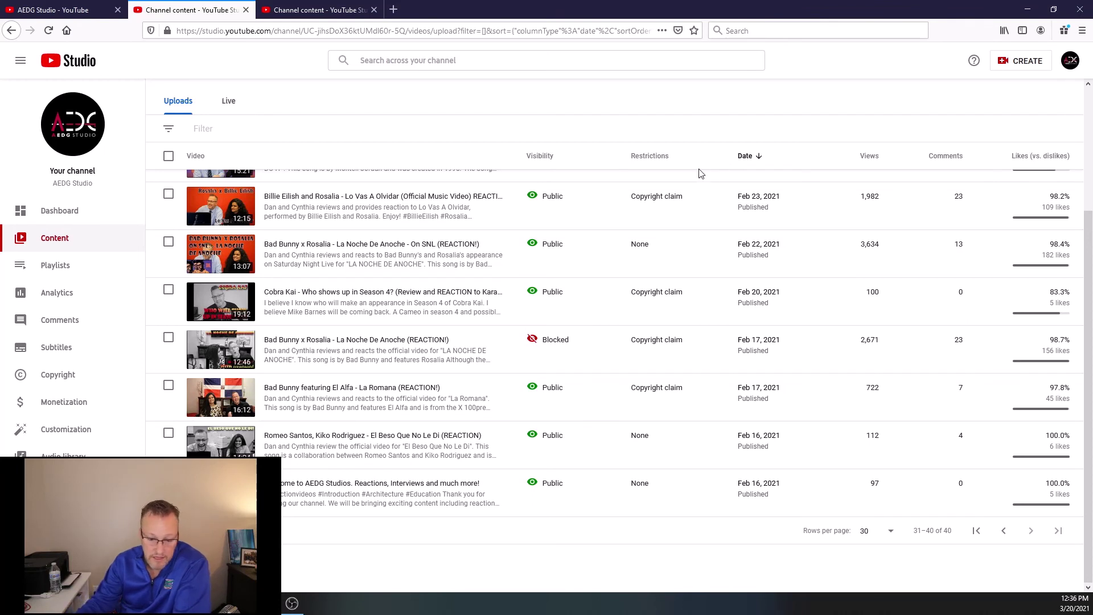
mouse_move(694, 177)
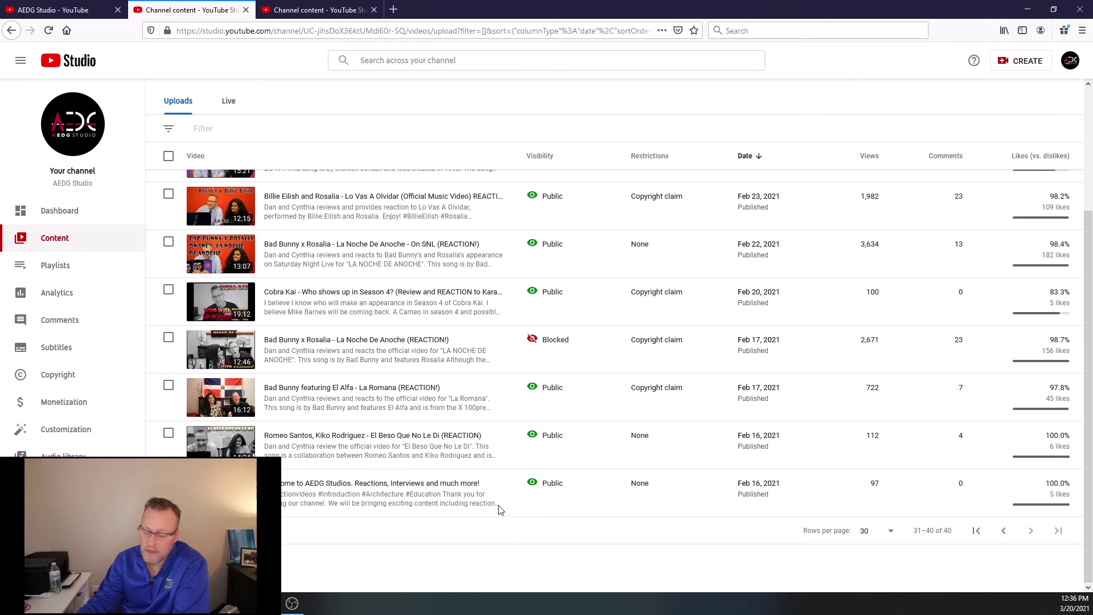
scroll(499, 484, "up", 2)
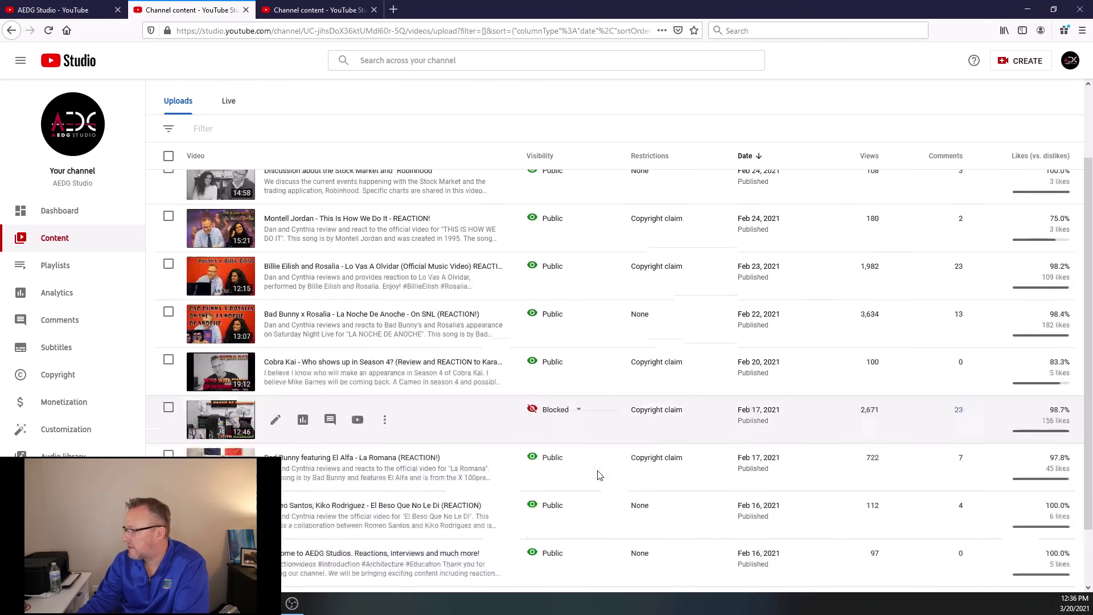
scroll(677, 494, "up", 3)
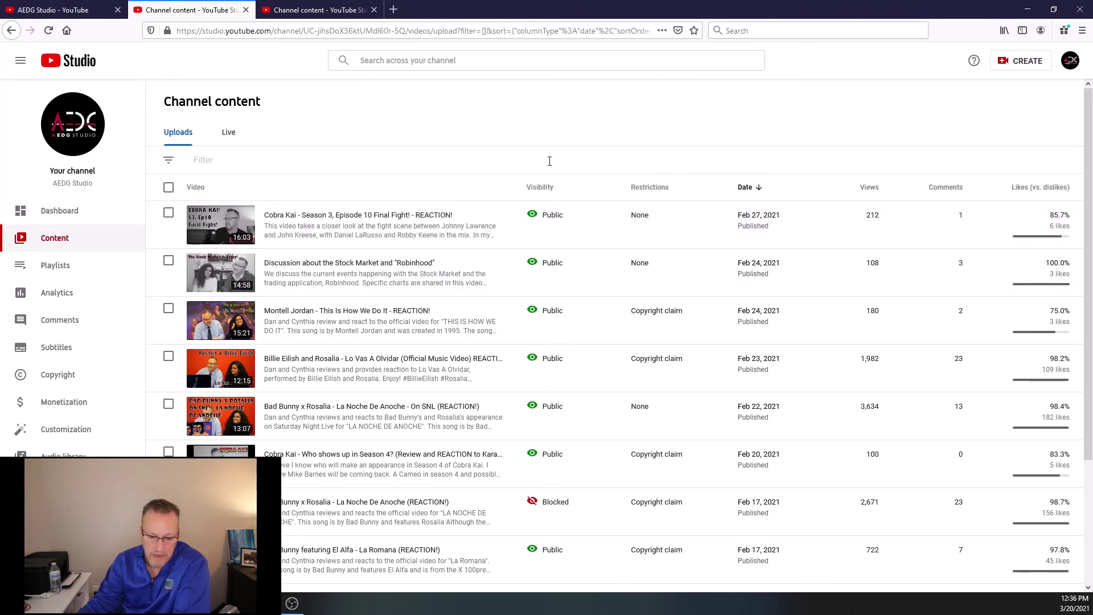
scroll(524, 169, "down", 3)
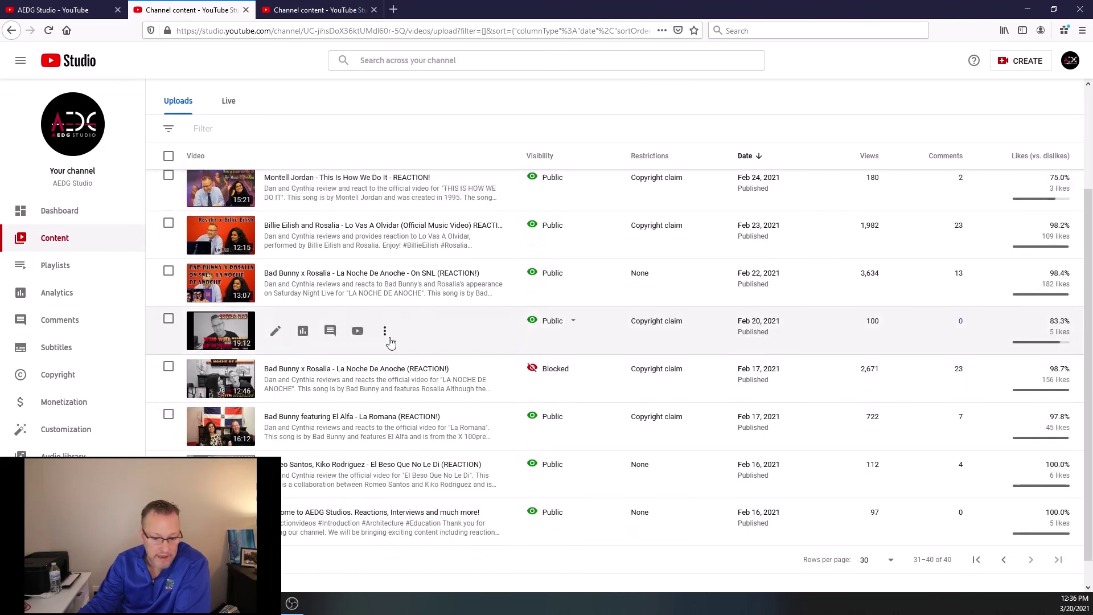
scroll(477, 418, "down", 1)
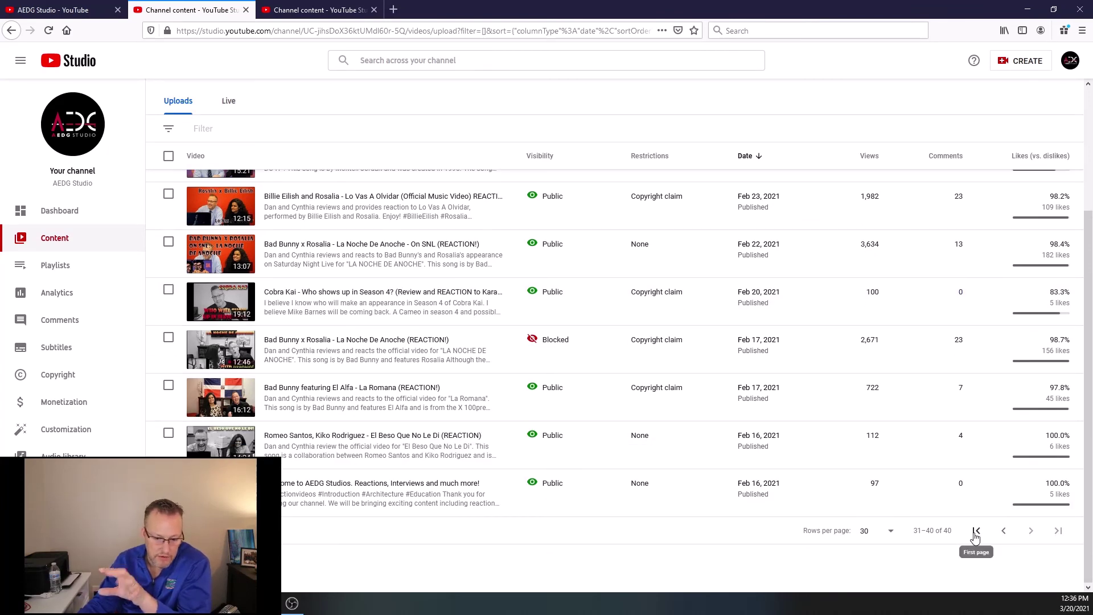
left_click(975, 532)
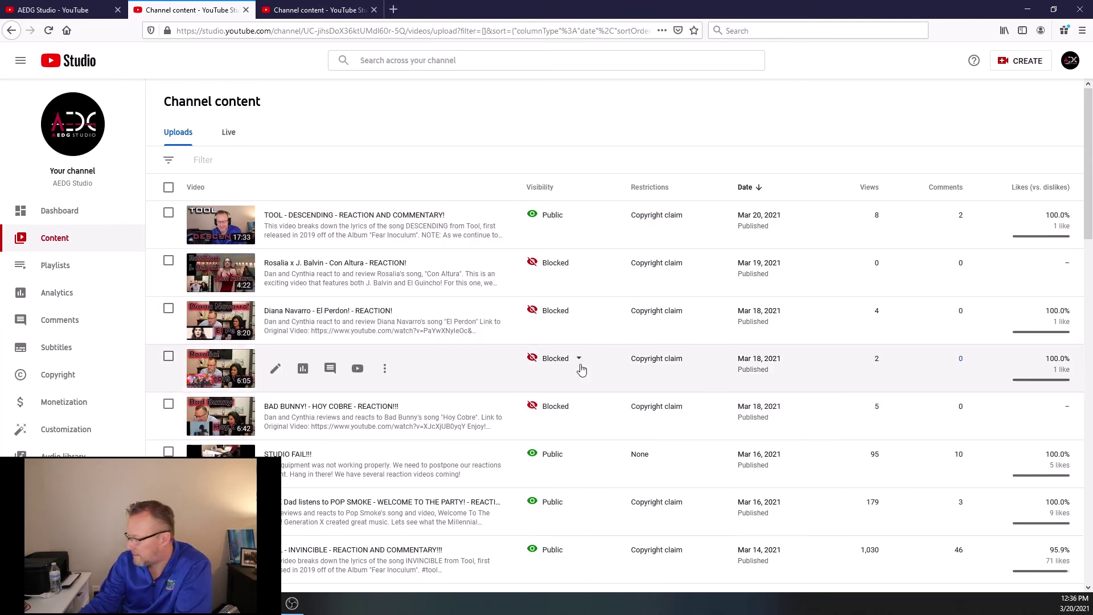
mouse_move(642, 413)
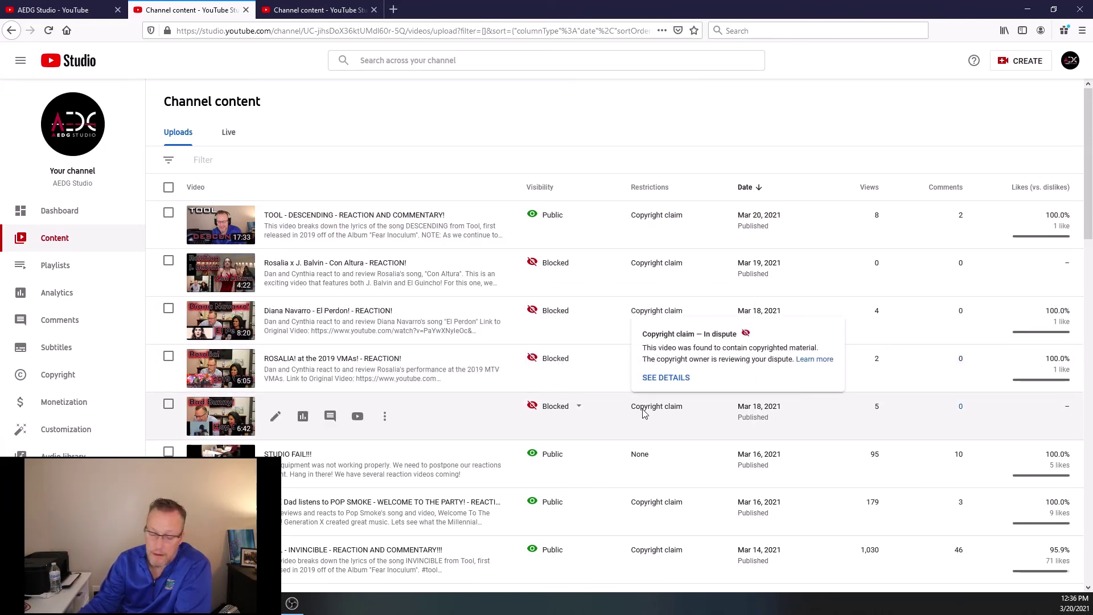
scroll(642, 404, "down", 10)
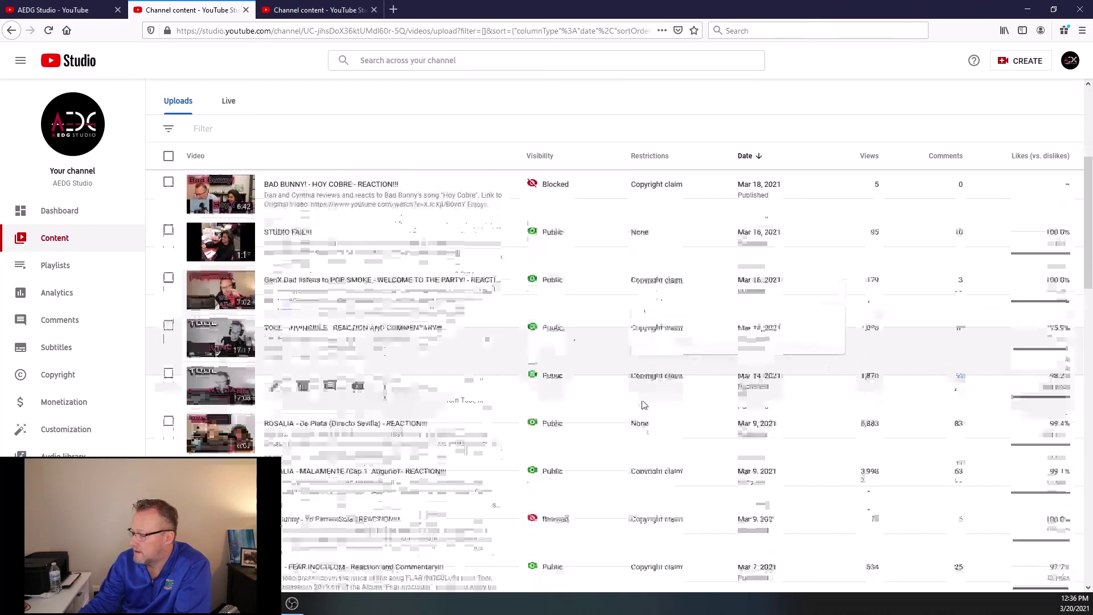